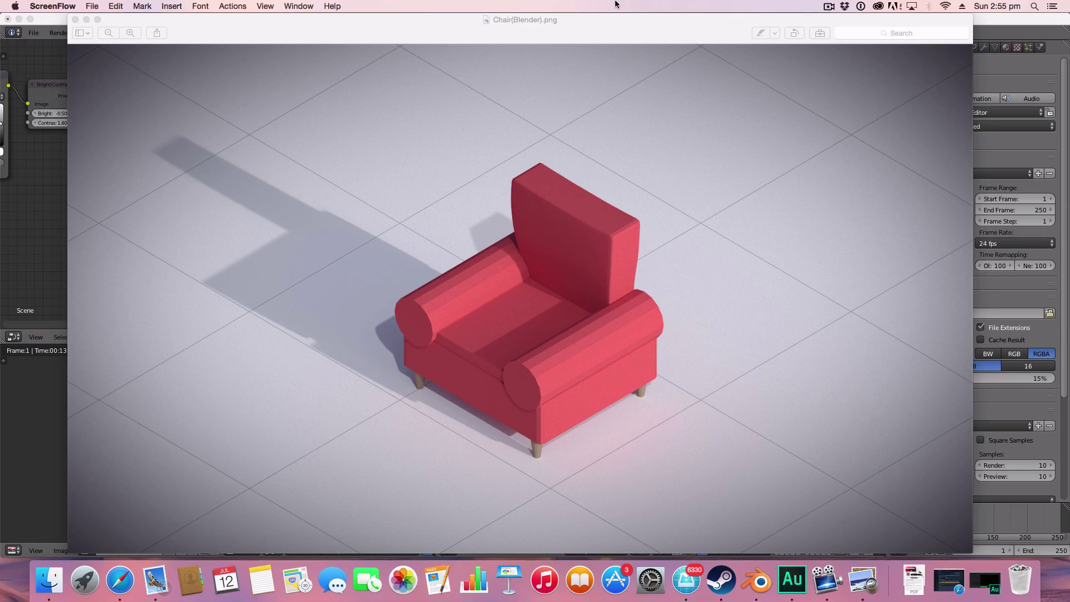
# - Bring up the finished armchair render Chair(Blender).png in Preview to review it
pyautogui.click(636, 27)
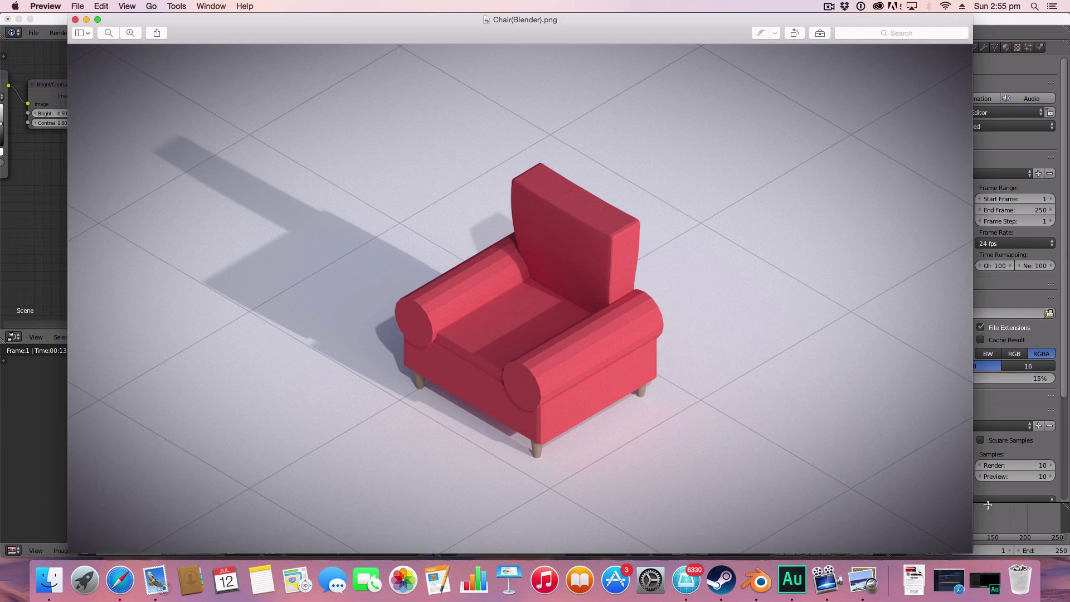
# - Back in Blender, select the Viewer node and run a fresh Cycles render of the armchair scene
pyautogui.click(86, 20)
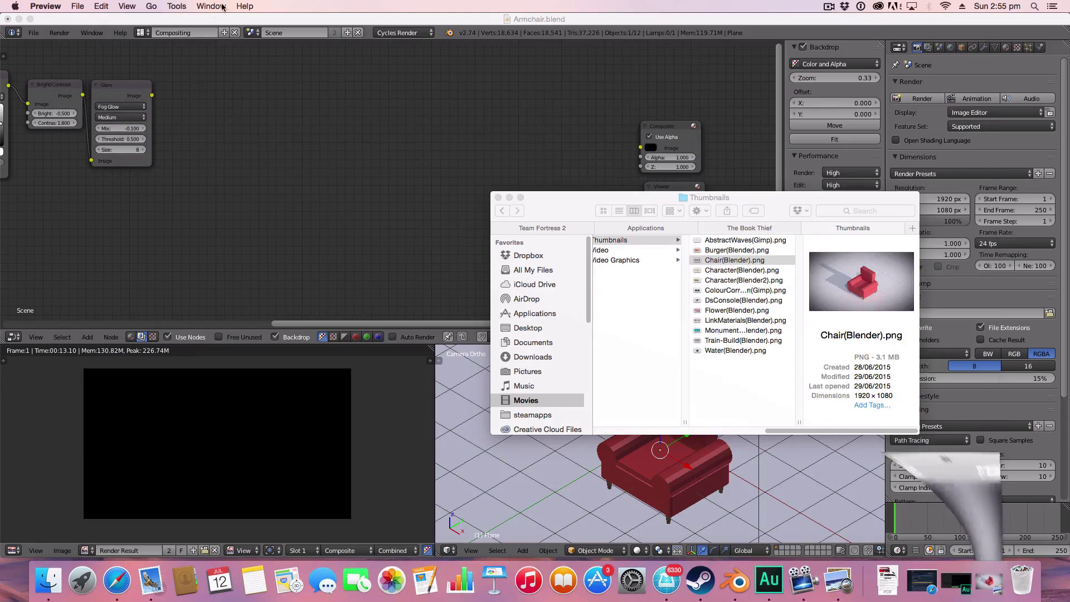
pyautogui.click(704, 126)
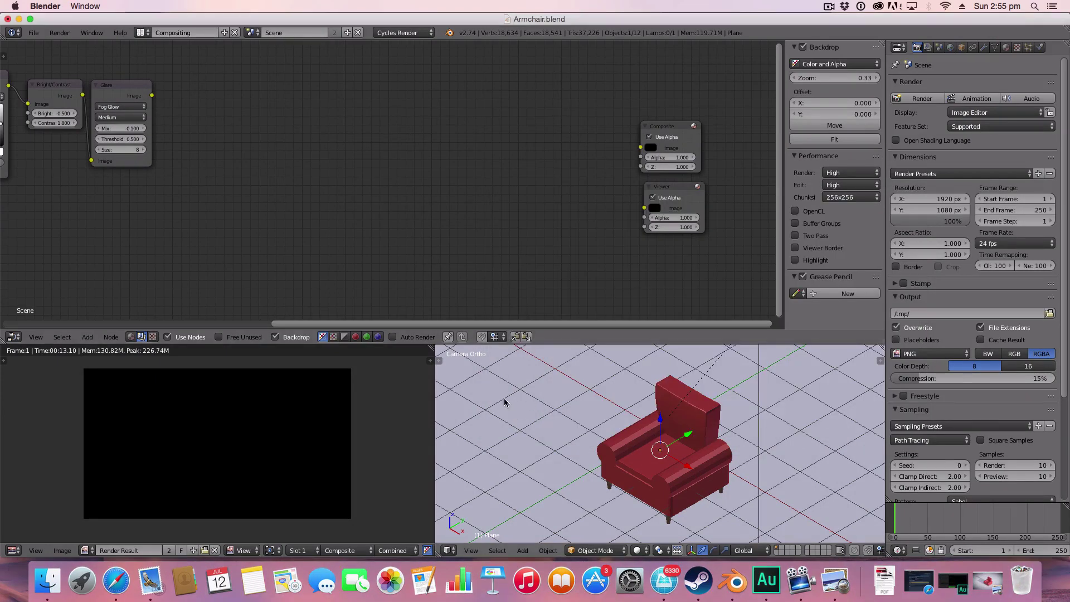
pyautogui.moveTo(102, 187); pyautogui.dragTo(74, 192, button='middle')
pyautogui.scroll(1, 316, 146)
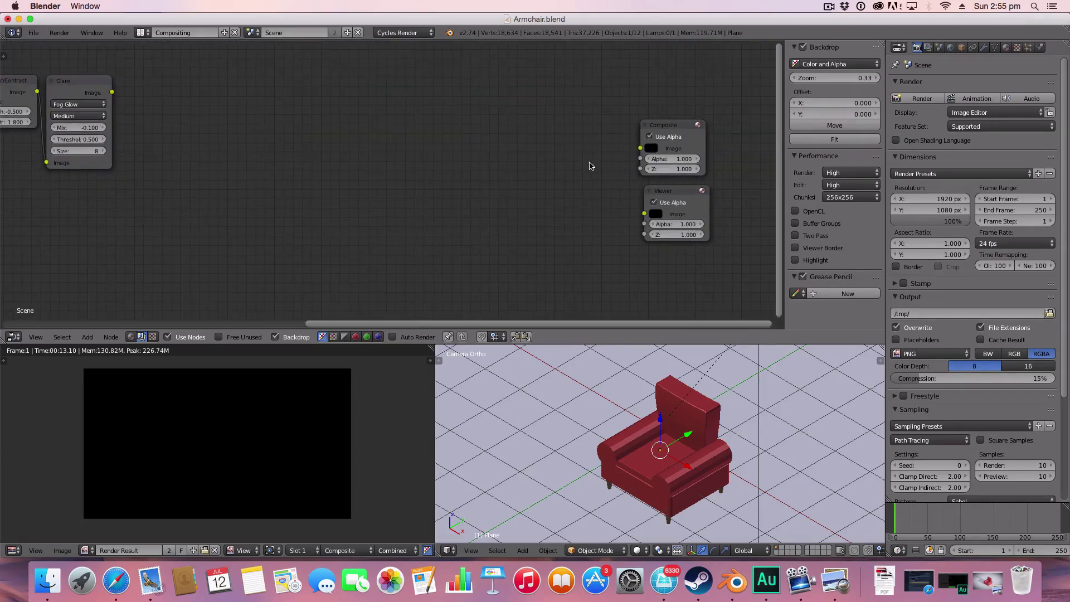
pyautogui.moveTo(674, 199); pyautogui.dragTo(672, 197)
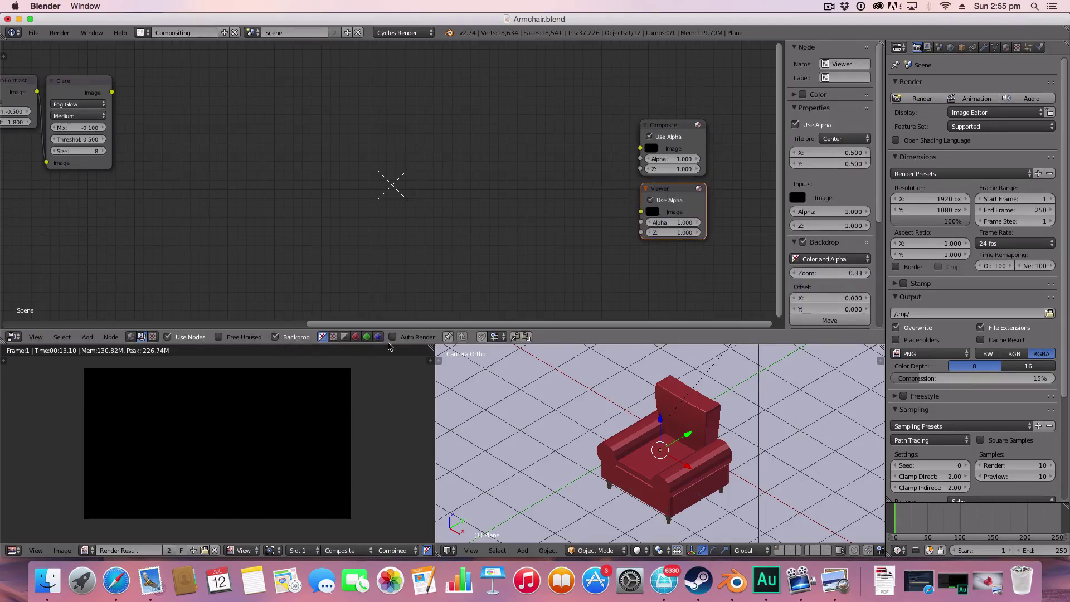
pyautogui.click(921, 98)
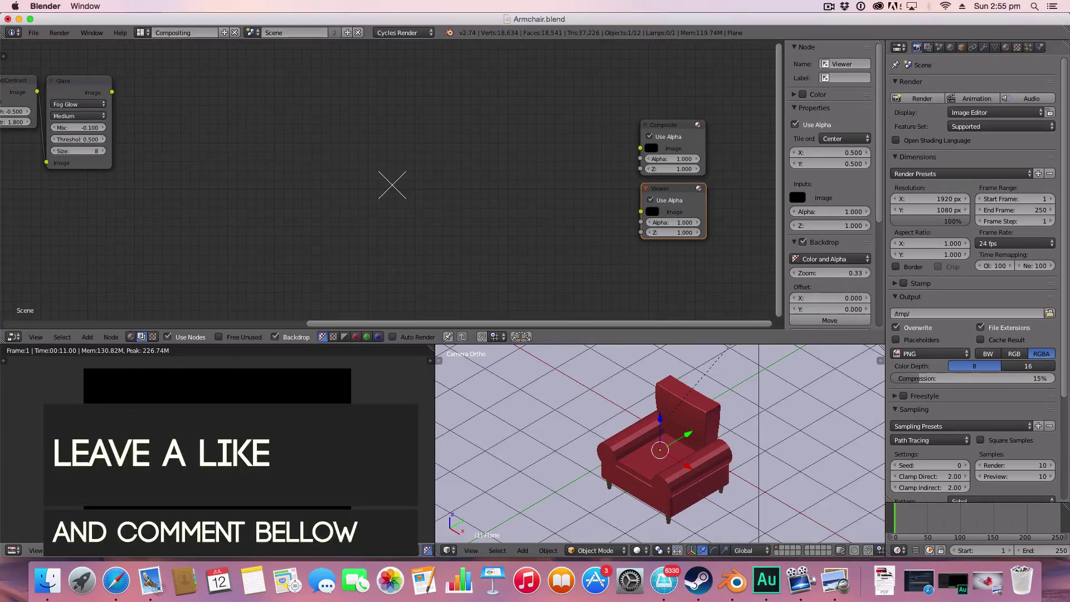
# - Connect the Glare Image output to the Viewer node and unlink the Composite input
pyautogui.moveTo(641, 148); pyautogui.dragTo(112, 92)
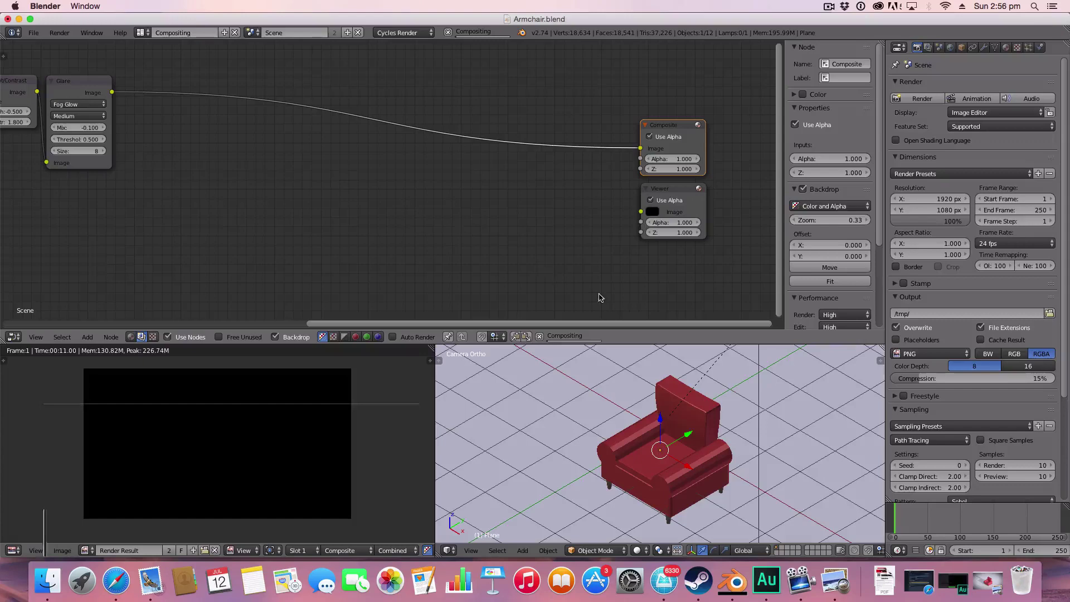
pyautogui.moveTo(640, 212); pyautogui.dragTo(112, 92)
pyautogui.moveTo(640, 148); pyautogui.dragTo(554, 141)
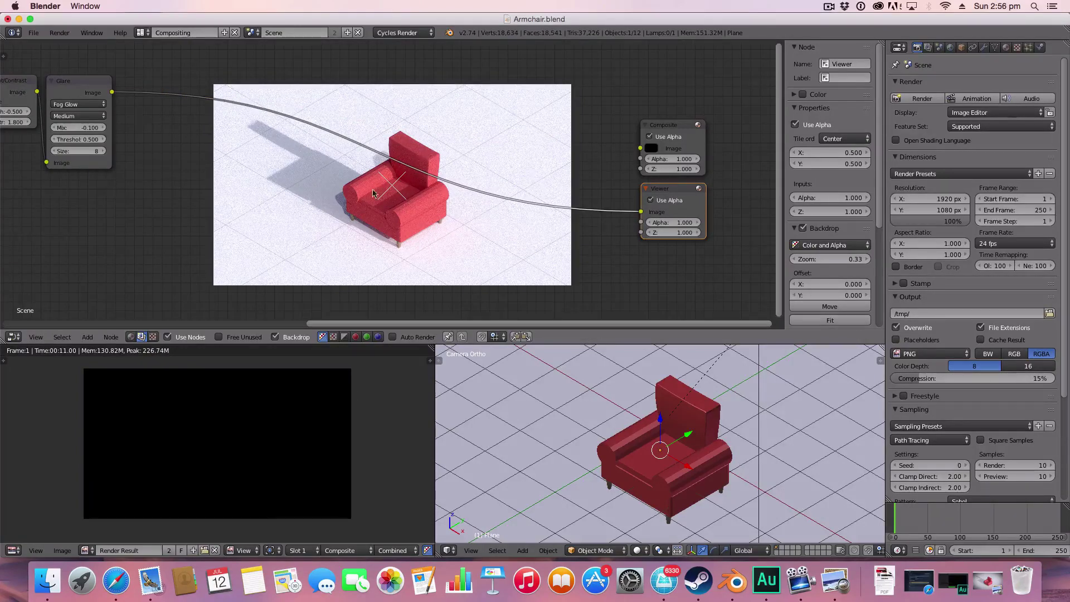
# - Resize the compositor backdrop with V and Alt+V so the armchair render fits the view
pyautogui.press('v')
pyautogui.hotkey('shift', 'v')
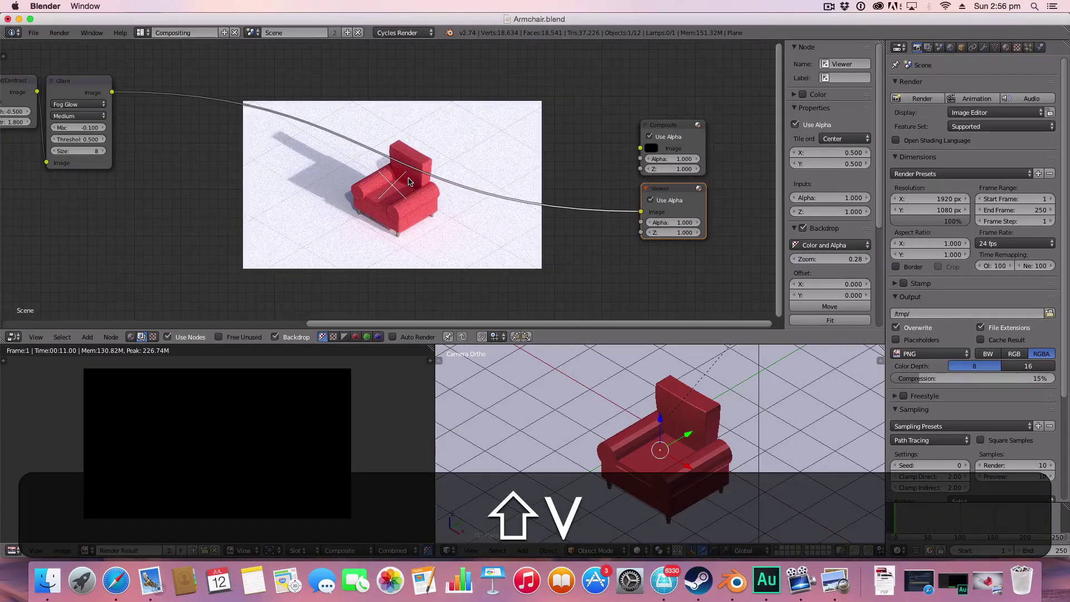
pyautogui.hotkey('ctrl', 'shift', 'v')
pyautogui.hotkey('ctrl', 'v')
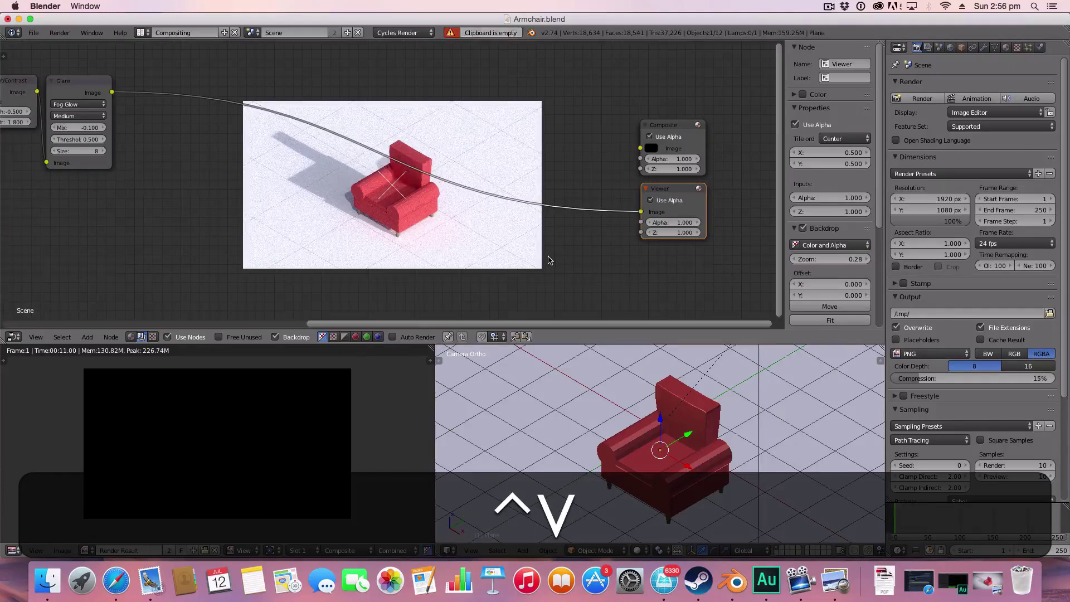
pyautogui.hotkey('alt', 'v')
pyautogui.hotkey('alt', 'v')
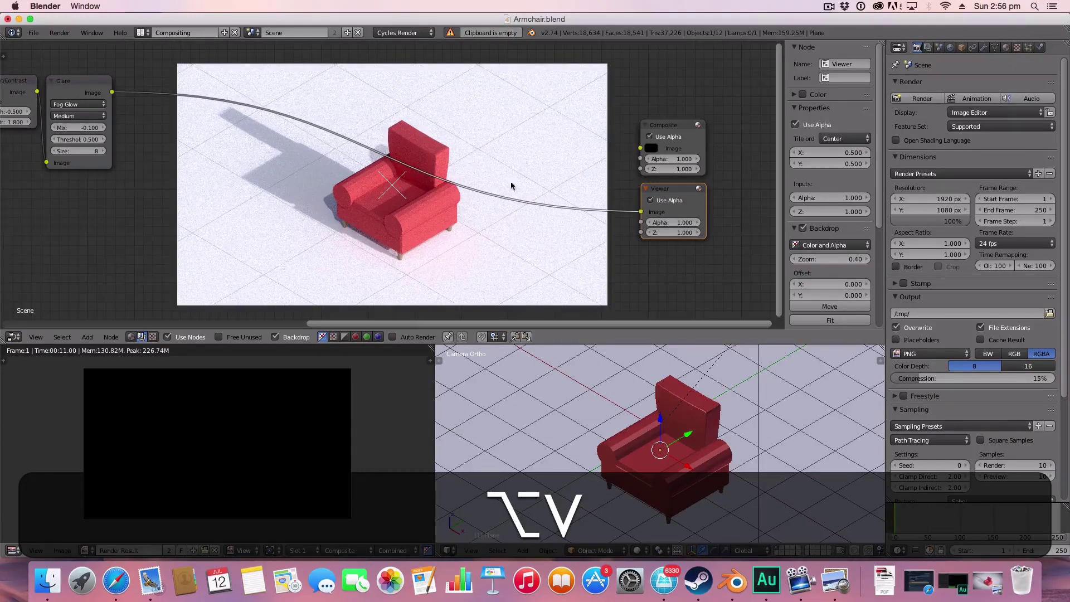
pyautogui.scroll(2, 249, 164)
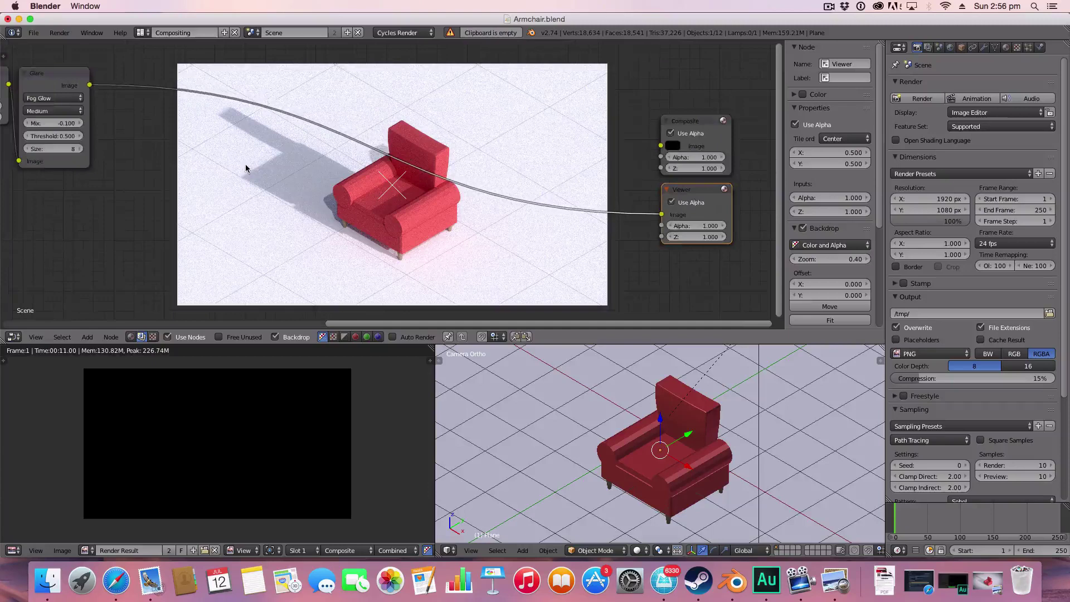
pyautogui.press('shift')
# - Insert a Lens Distortion node between Glare and Viewer with Distort set to 1.000
pyautogui.hotkey('shift', 'a')
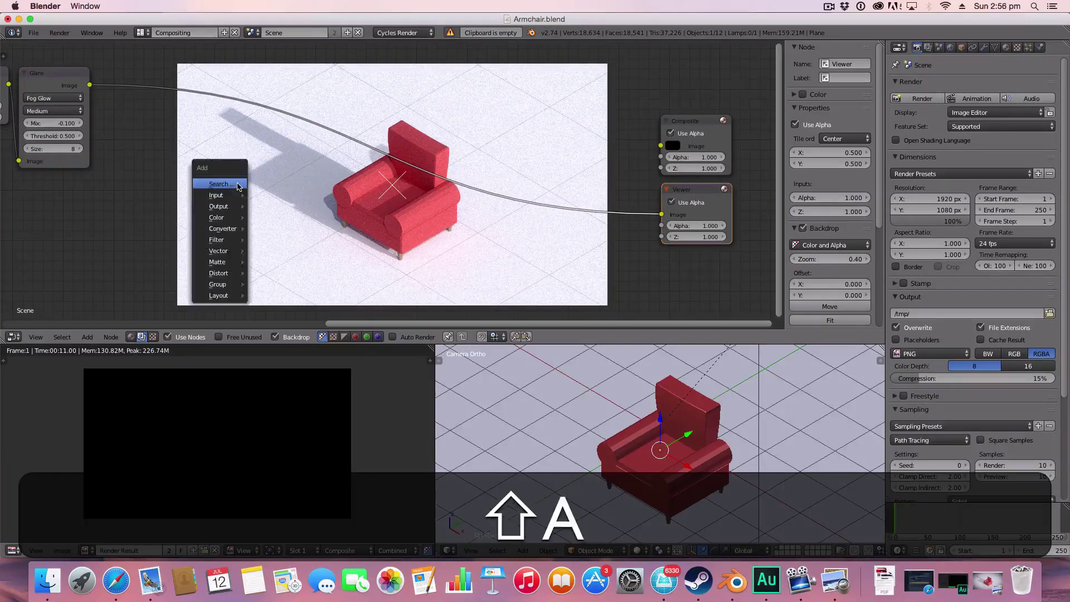
pyautogui.click(238, 185)
pyautogui.write('len')
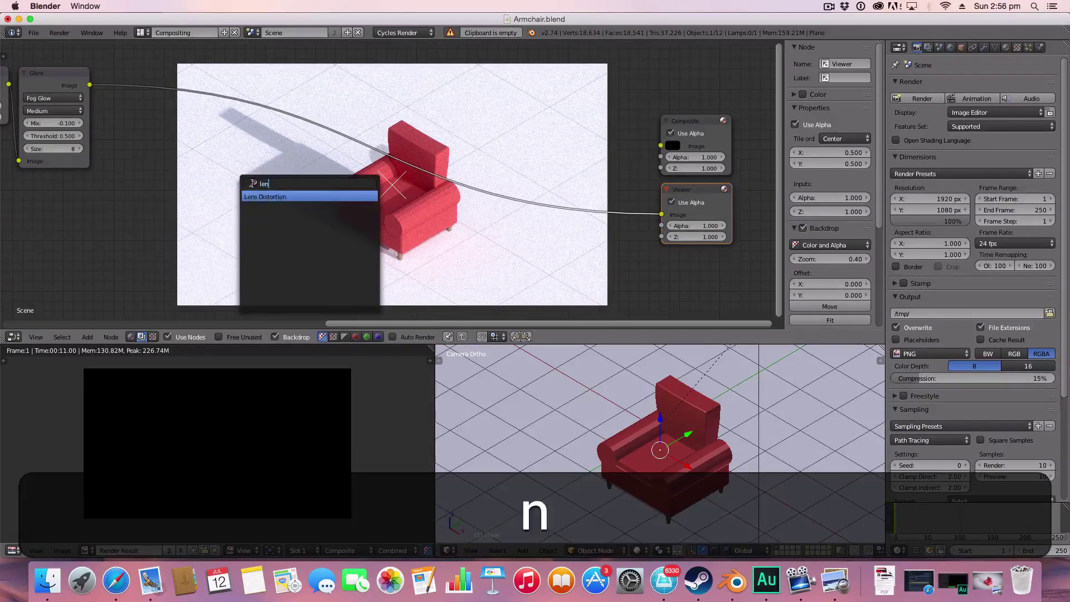
pyautogui.press('Return')
pyautogui.click(160, 73)
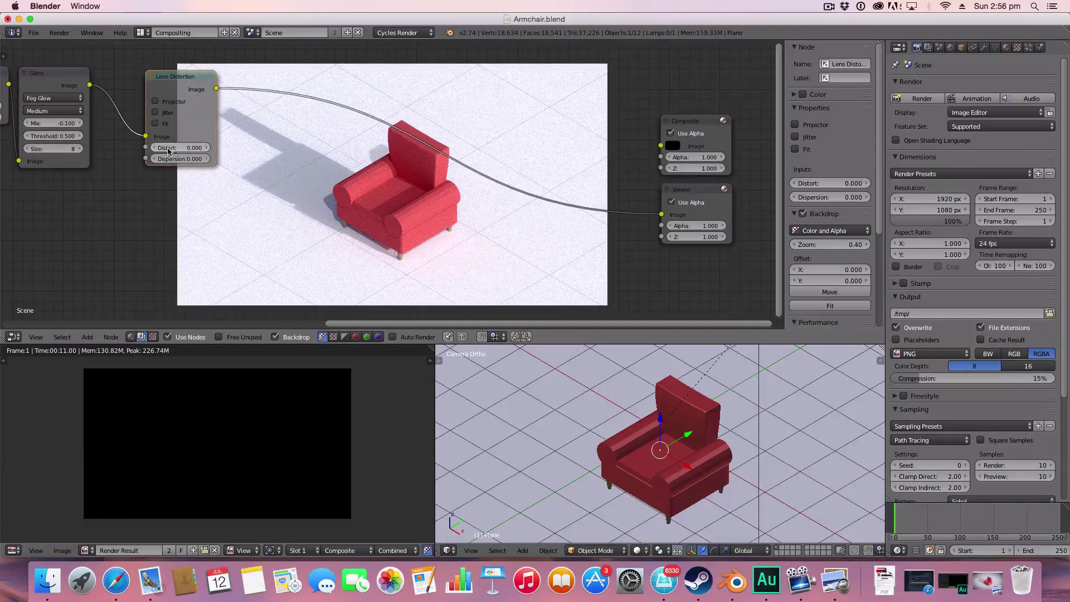
pyautogui.click(168, 148)
pyautogui.write('1')
pyautogui.press('Return')
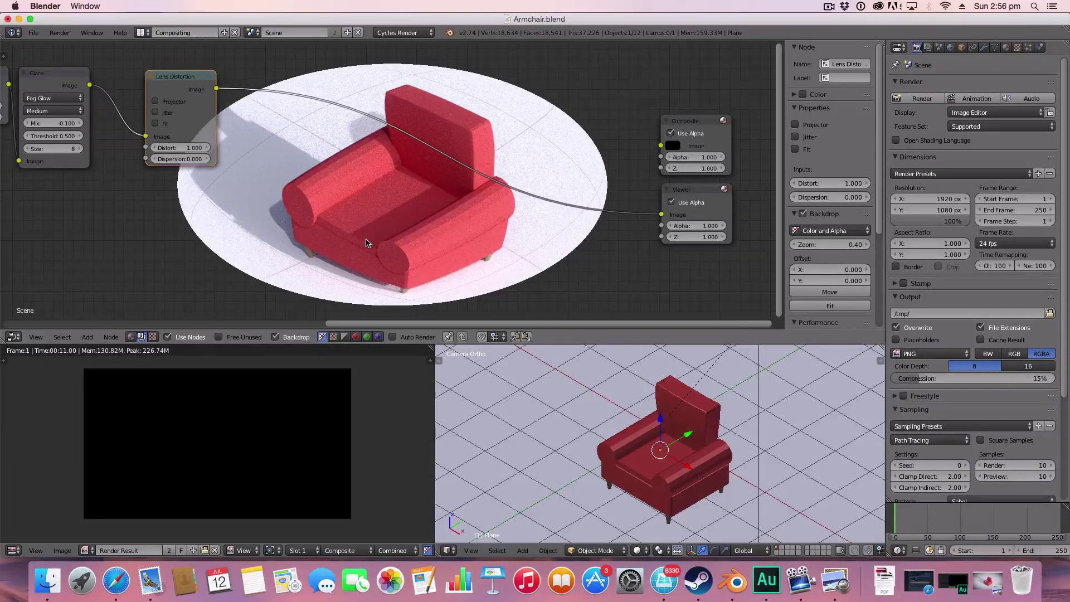
pyautogui.hotkey('shift', 'a')
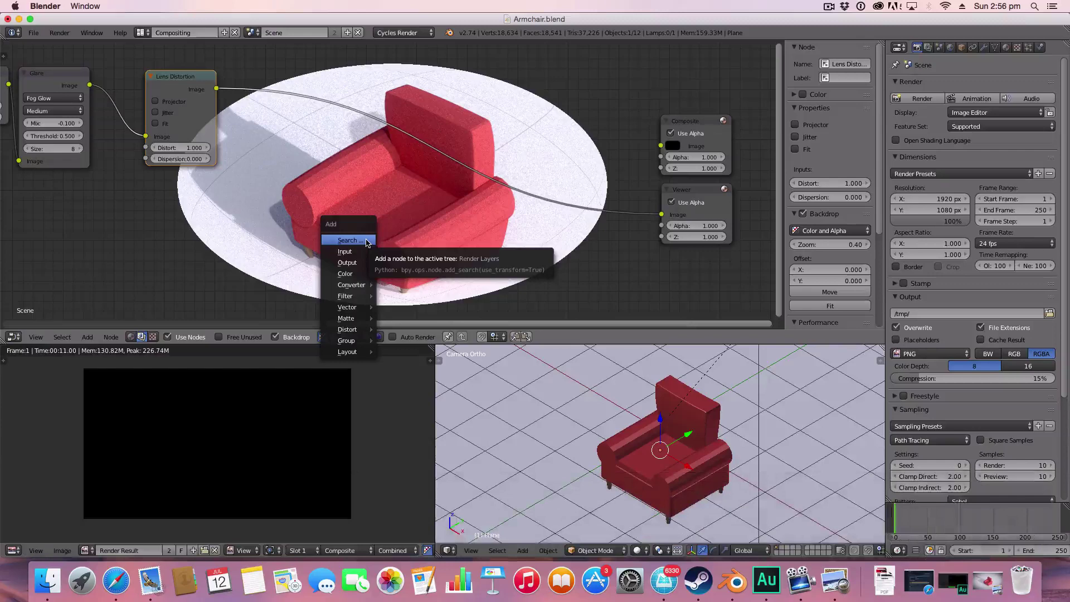
# - Insert a Math node after Lens Distortion and set its operation to Less Than
pyautogui.click(367, 244)
pyautogui.write('math')
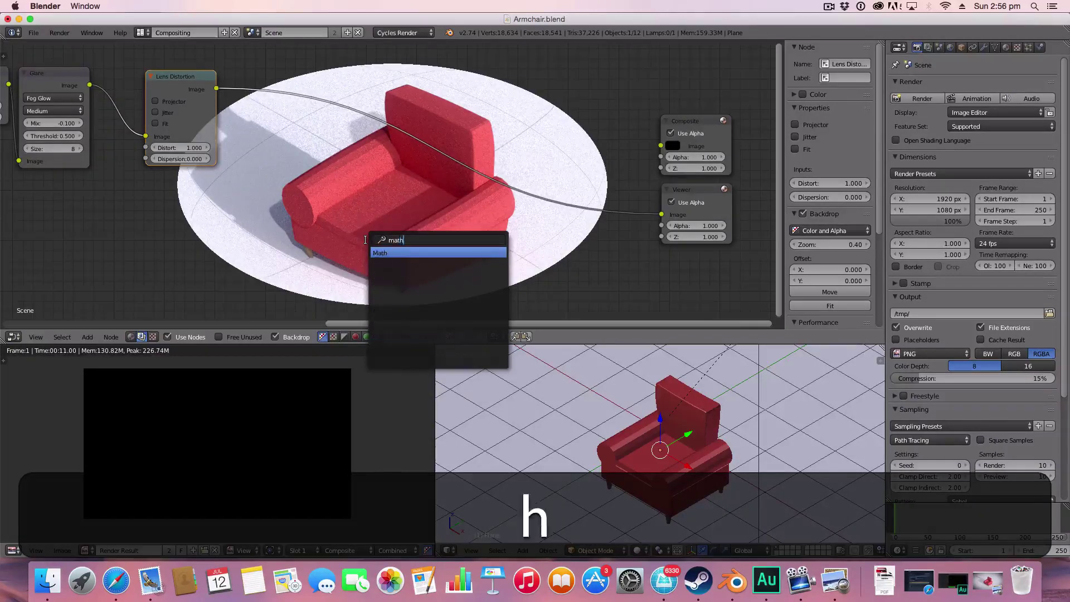
pyautogui.press('Return')
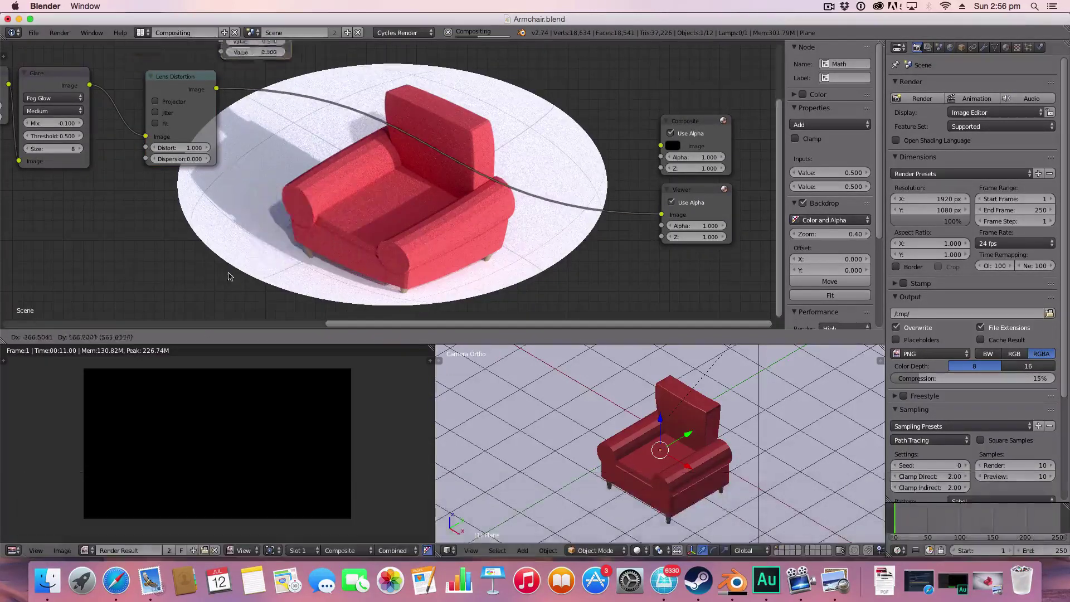
pyautogui.click(299, 105)
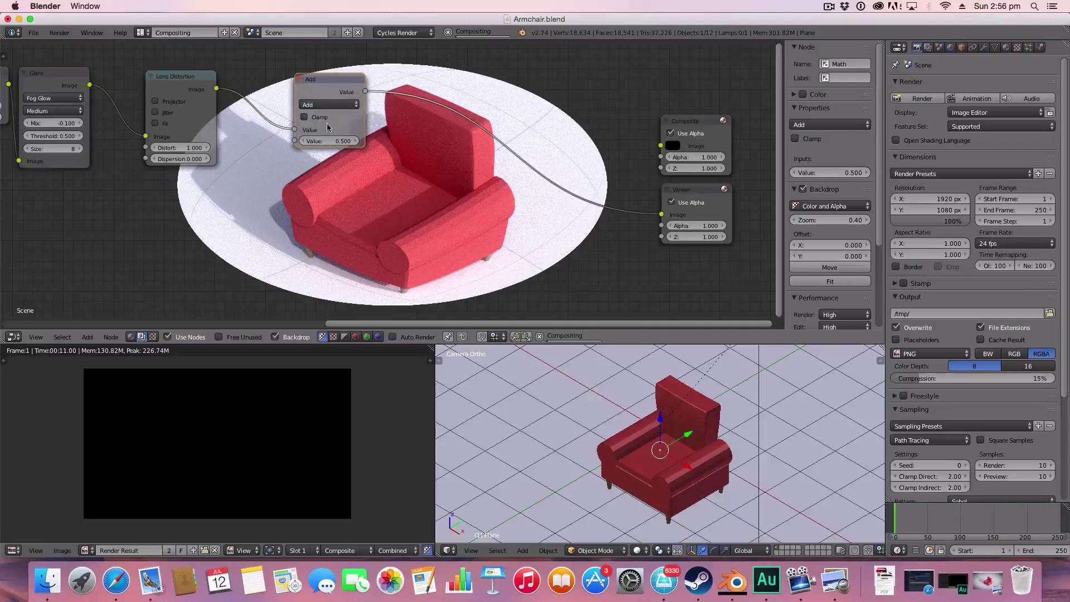
pyautogui.click(329, 105)
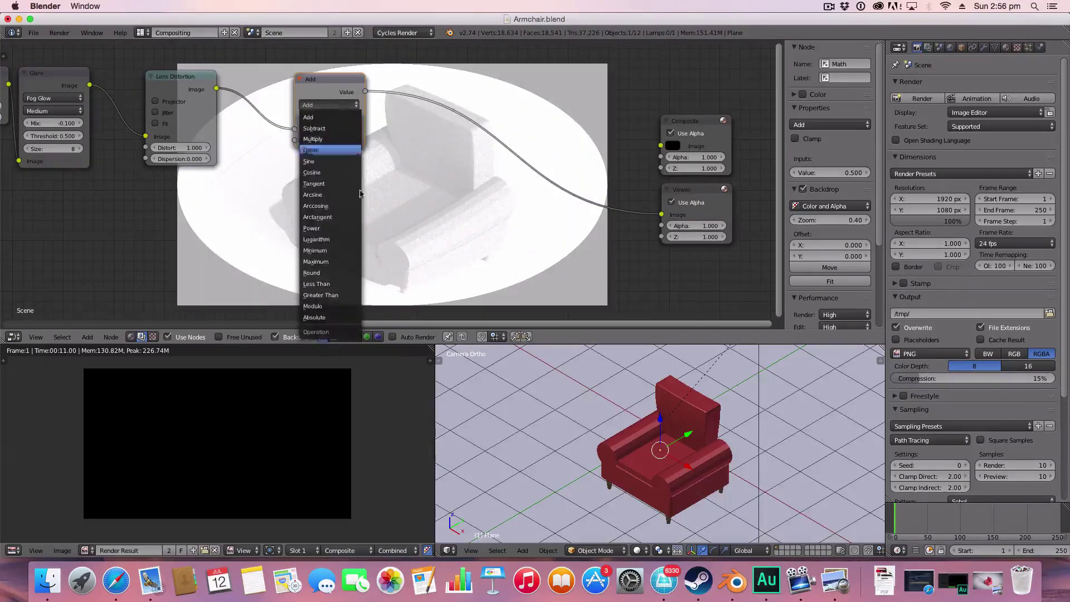
pyautogui.click(329, 283)
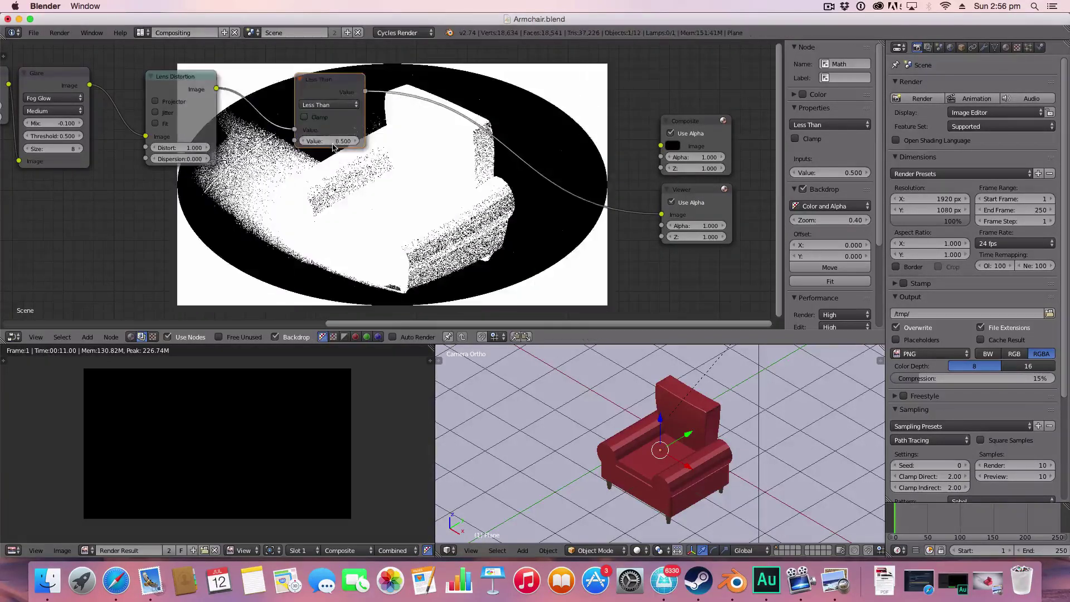
# - Set both Less Than values to 0, move the image link to the second input, and shift the node left
pyautogui.click(333, 141)
pyautogui.write('0')
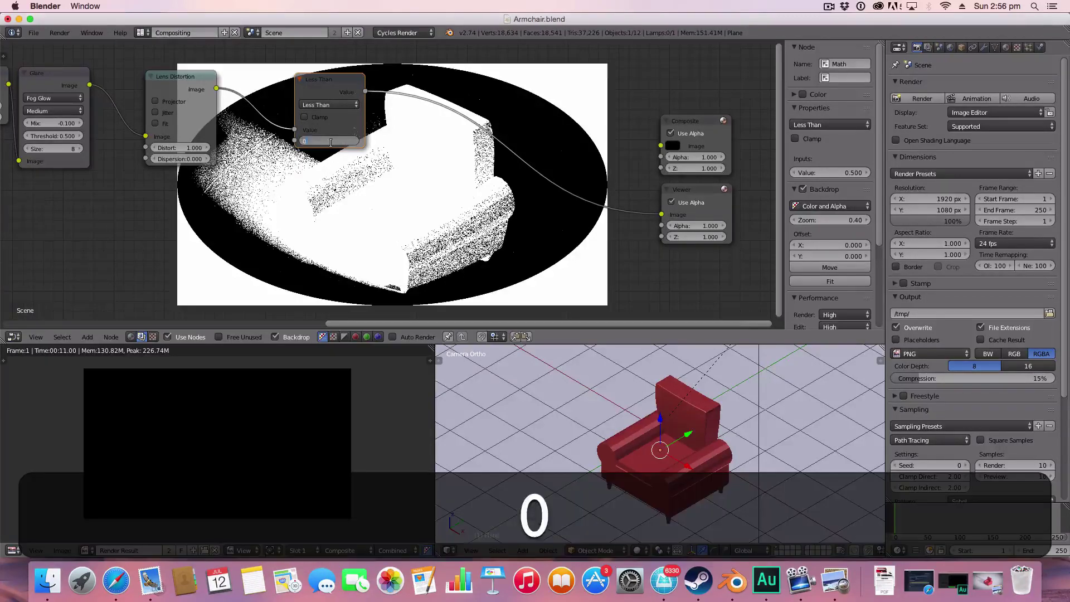
pyautogui.press('Return')
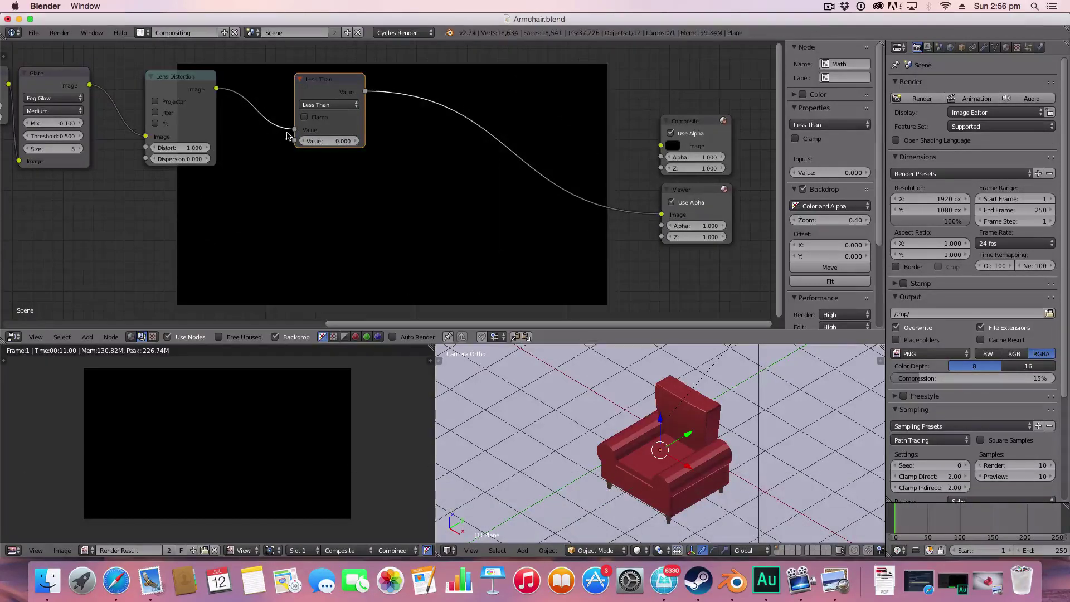
pyautogui.moveTo(293, 134); pyautogui.dragTo(295, 141)
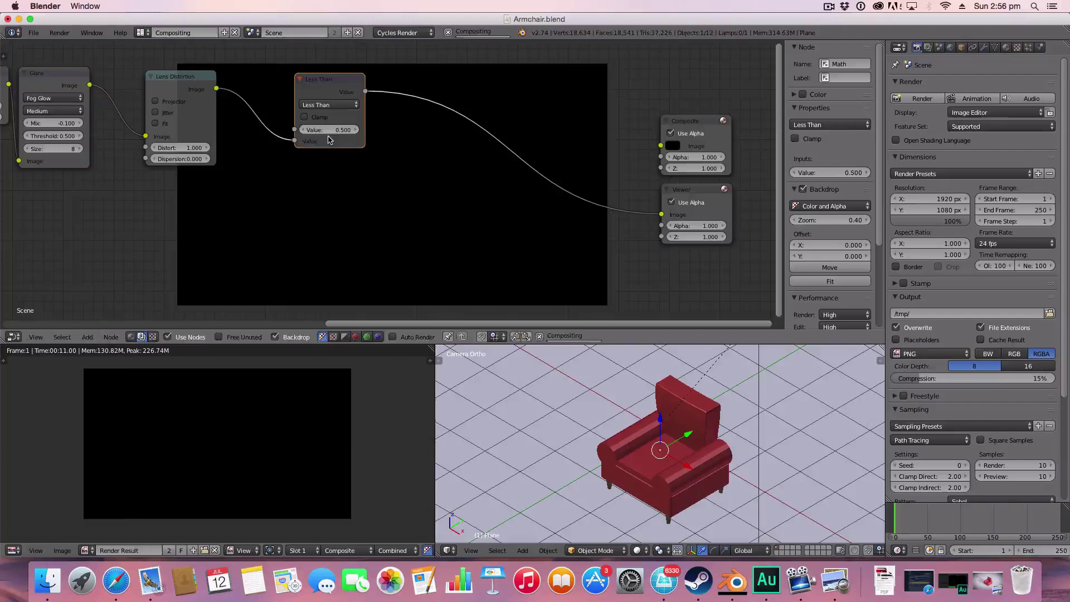
pyautogui.click(324, 130)
pyautogui.write('0')
pyautogui.press('Return')
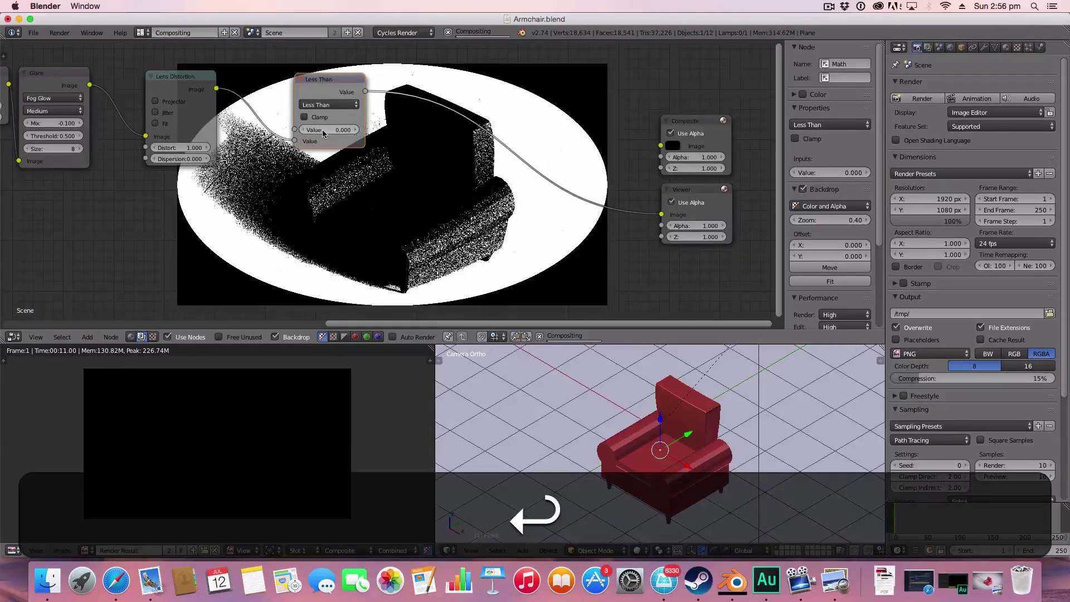
pyautogui.moveTo(349, 81); pyautogui.dragTo(297, 86)
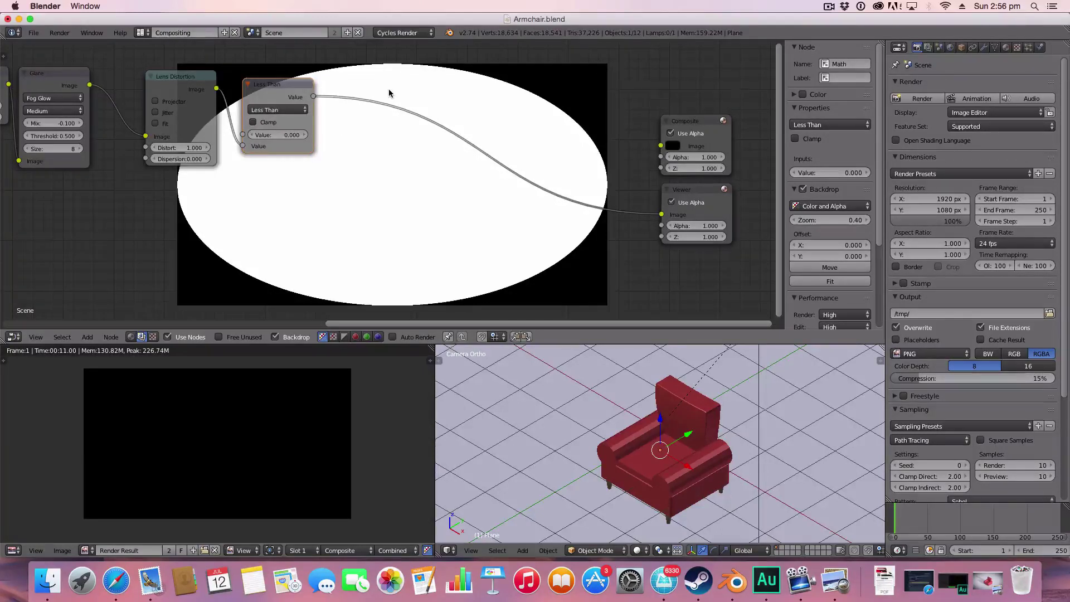
# - Insert a Blur node after the Less Than node
pyautogui.hotkey('shift', 'a')
pyautogui.click(488, 284)
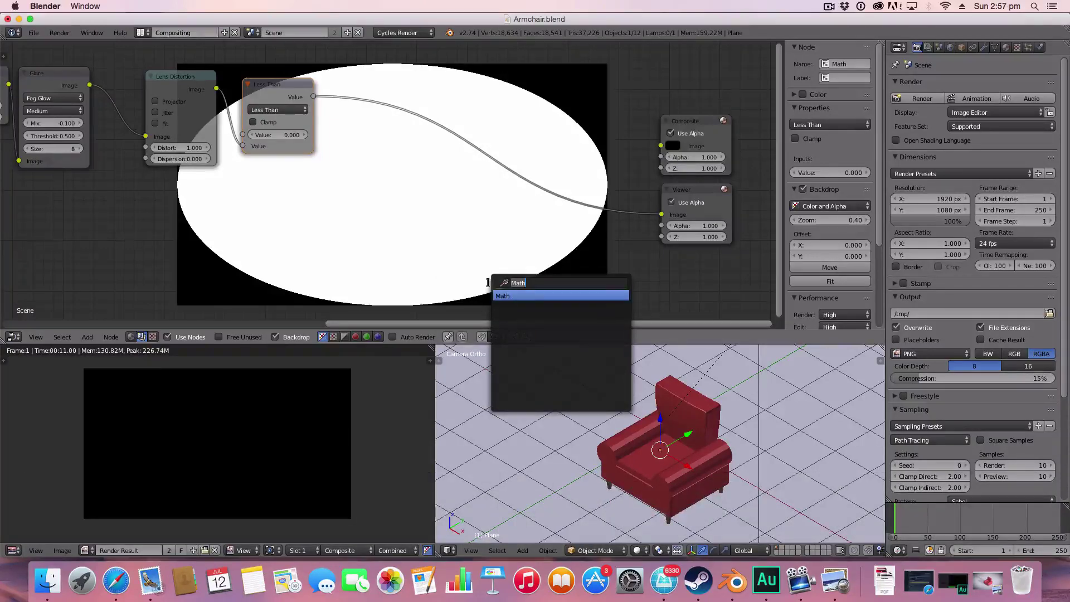
pyautogui.press('BackSpace')
pyautogui.write('blu')
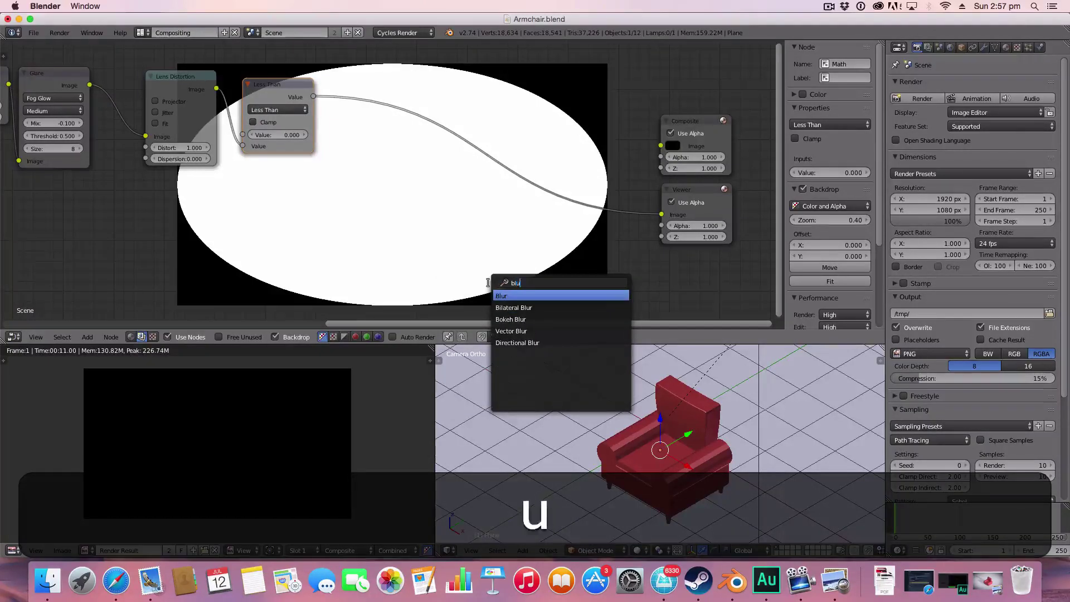
pyautogui.press('Return')
pyautogui.click(377, 102)
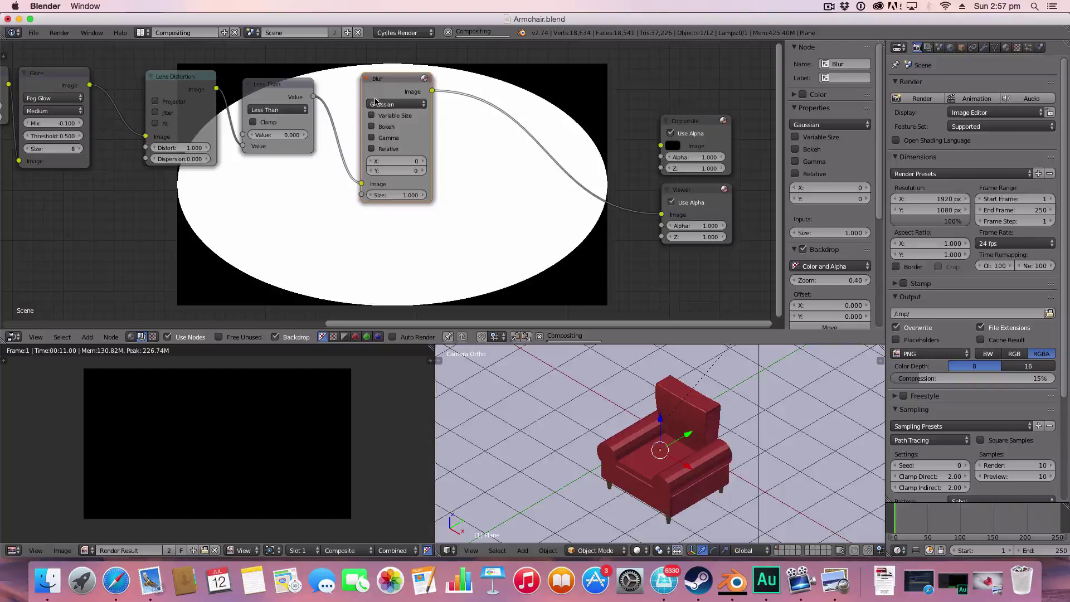
pyautogui.click(377, 105)
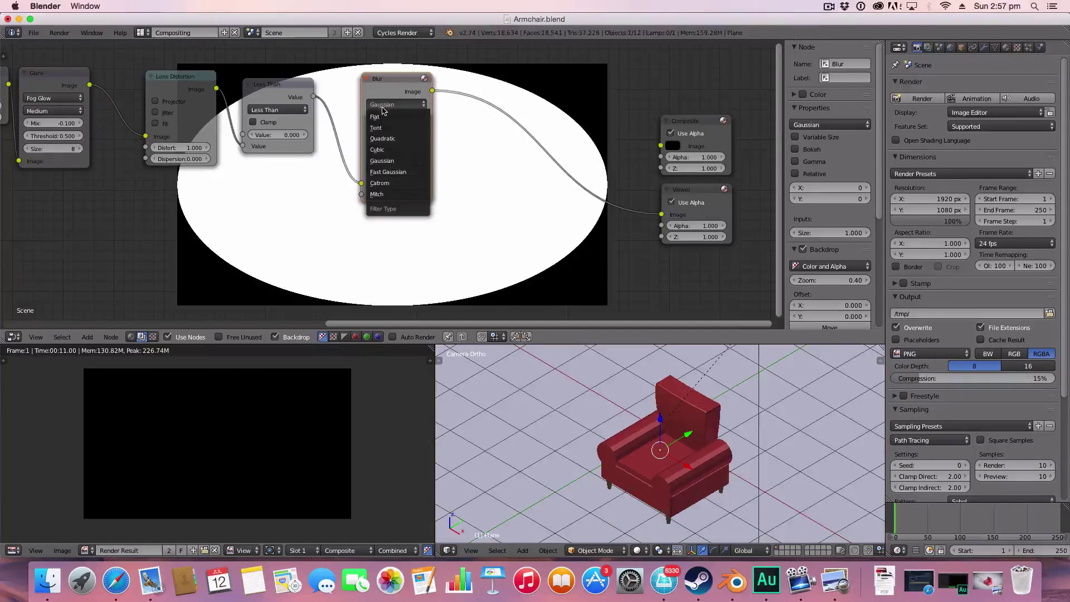
# - Switch the blur to Fast Gaussian, make it relative, and enter 20% for X and Y
pyautogui.click(394, 173)
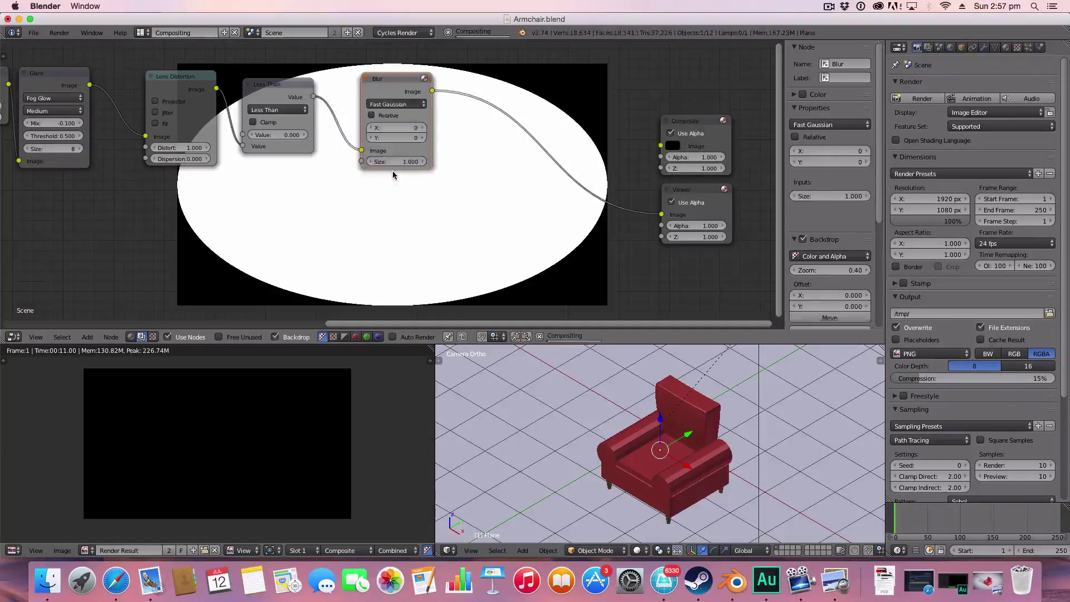
pyautogui.click(372, 116)
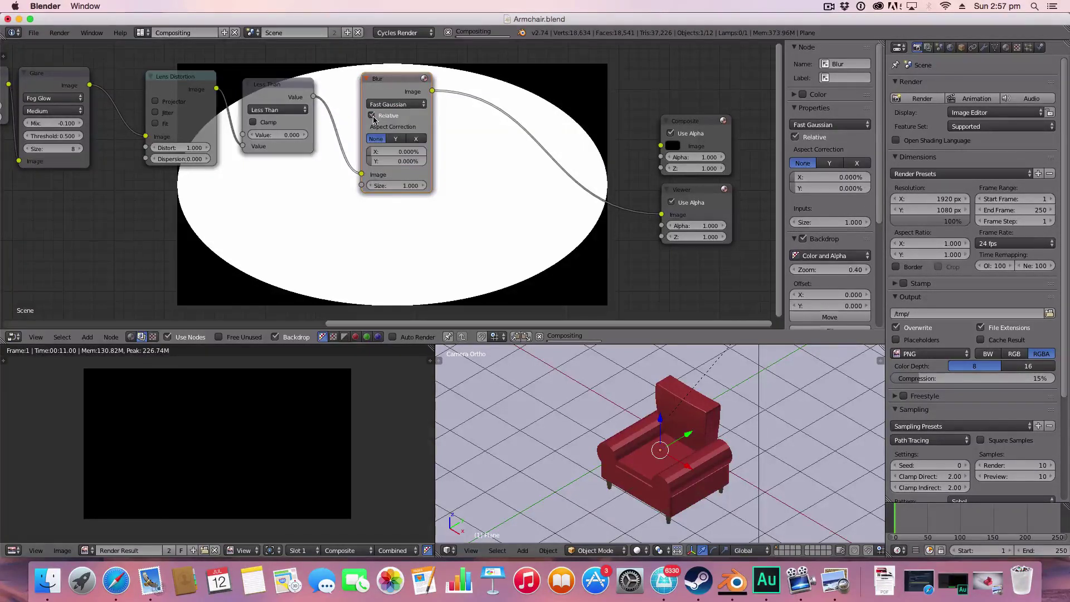
pyautogui.click(390, 152)
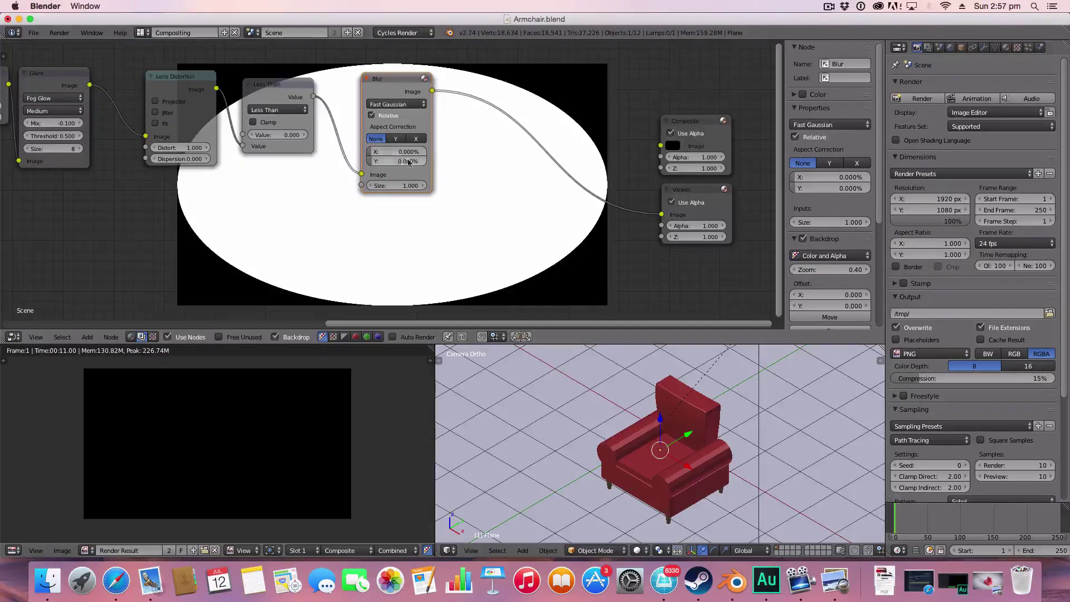
pyautogui.write('20')
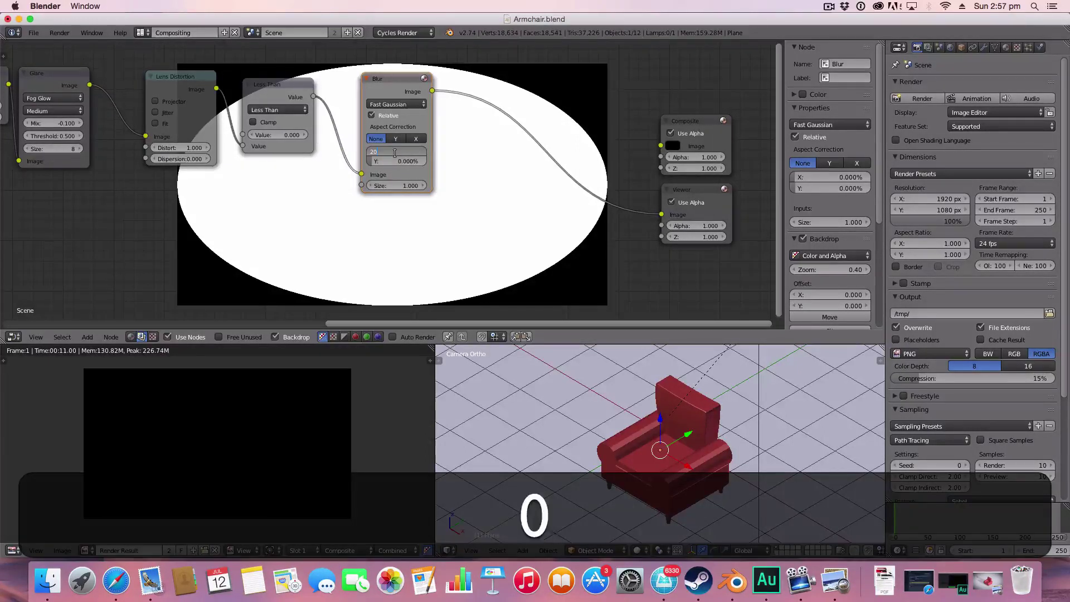
pyautogui.press('Tab')
pyautogui.write('3')
pyautogui.press('BackSpace')
pyautogui.write('20')
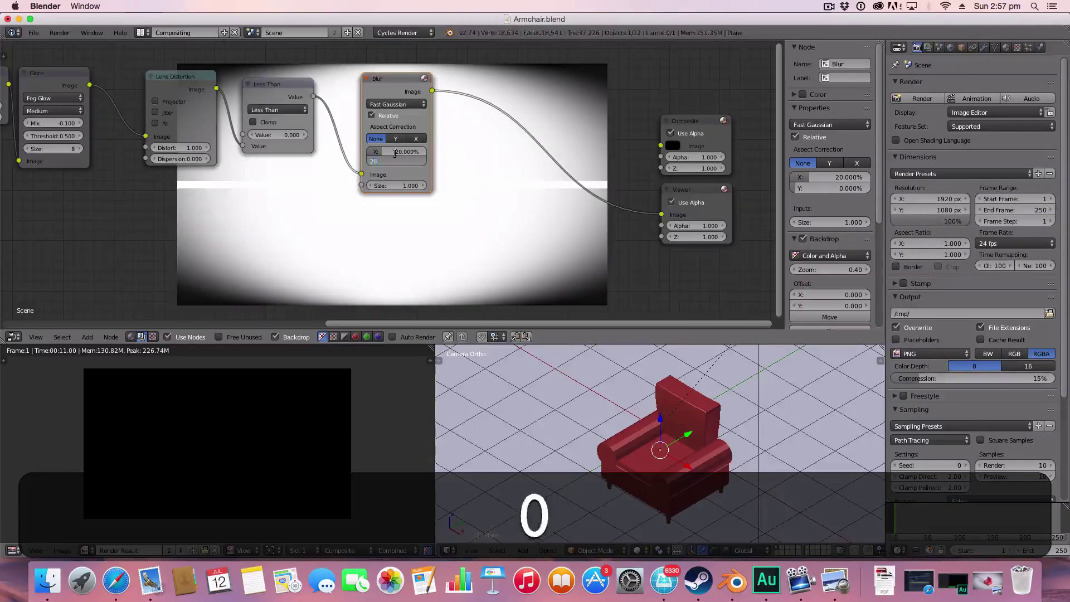
pyautogui.press('Return')
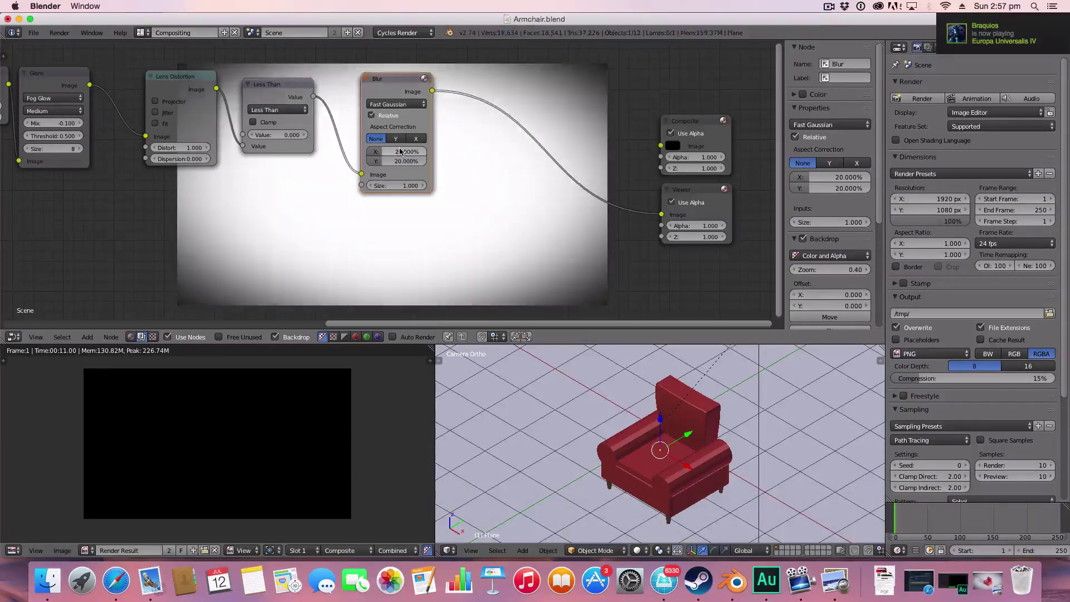
# - Restore the relative blur sizes to 20% in X and Y and nudge the Blur node left
pyautogui.moveTo(400, 154); pyautogui.dragTo(446, 154)
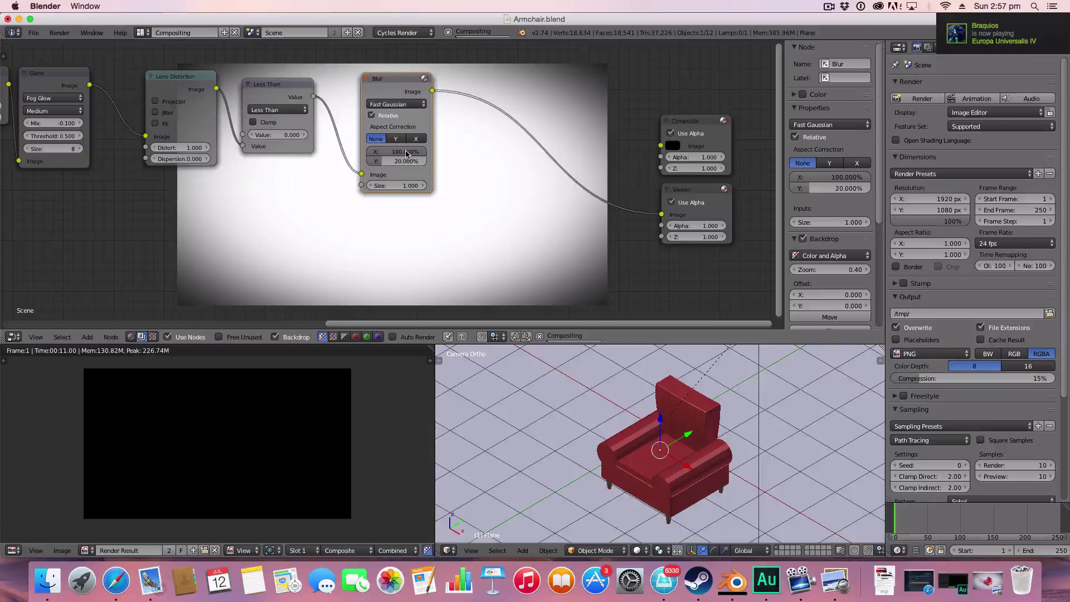
pyautogui.moveTo(415, 156); pyautogui.dragTo(379, 161)
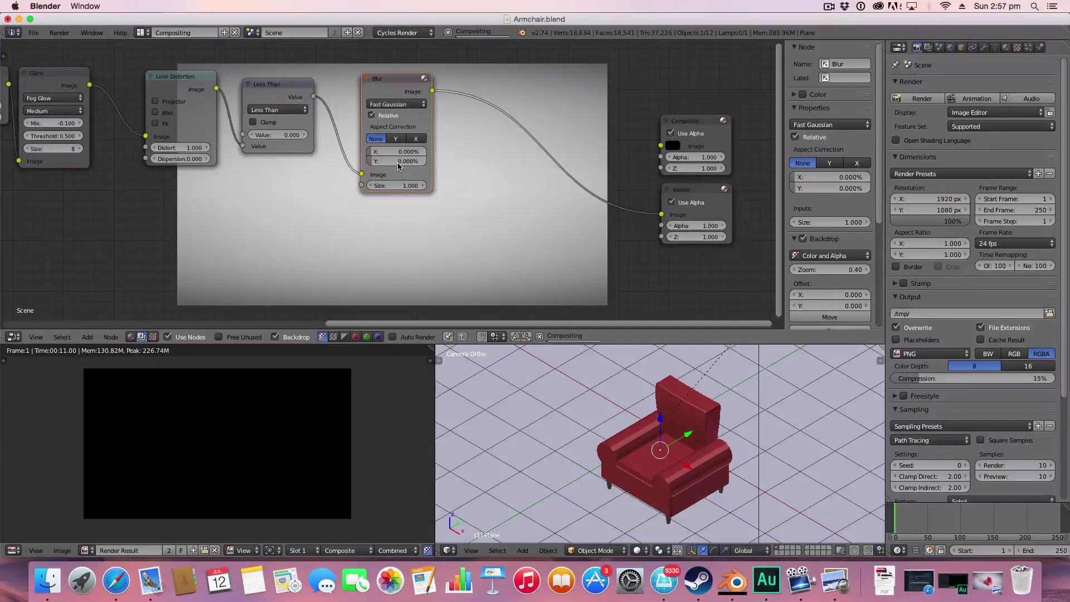
pyautogui.click(398, 162)
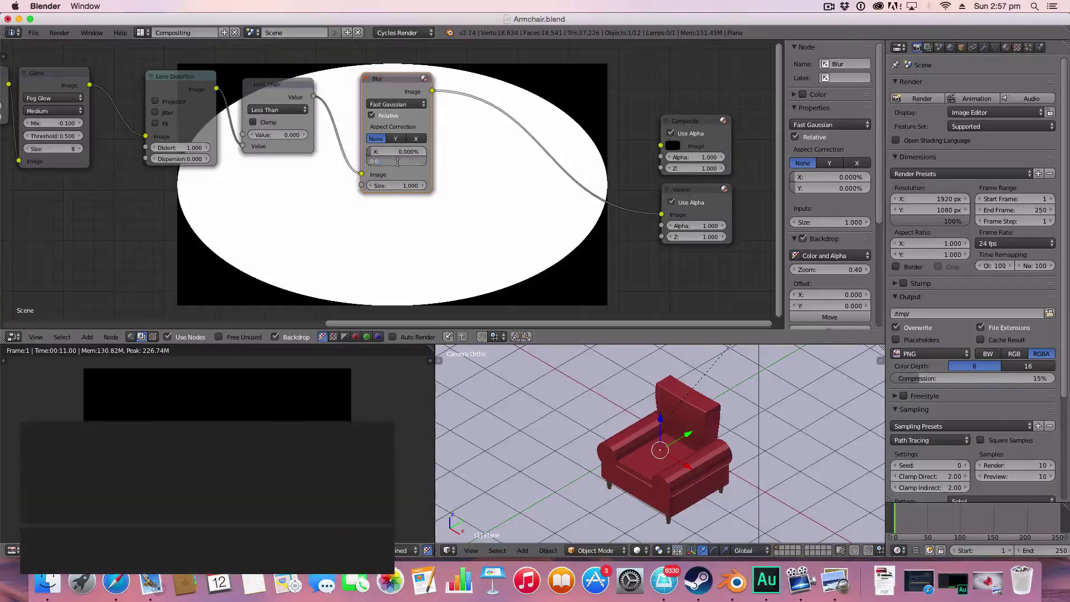
pyautogui.write('20')
pyautogui.press('Tab')
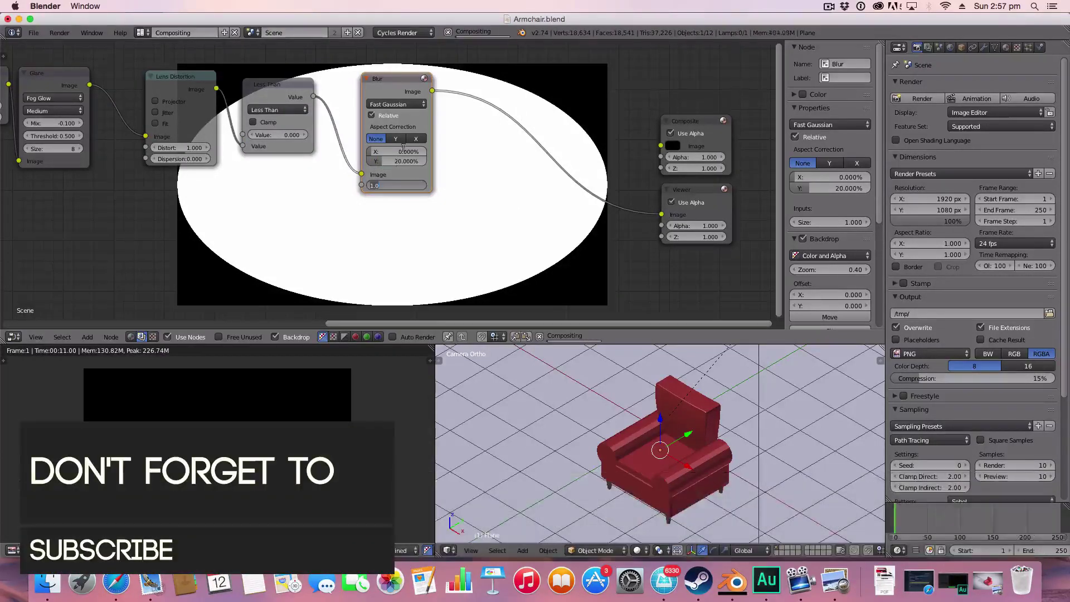
pyautogui.click(403, 152)
pyautogui.write('20')
pyautogui.press('Return')
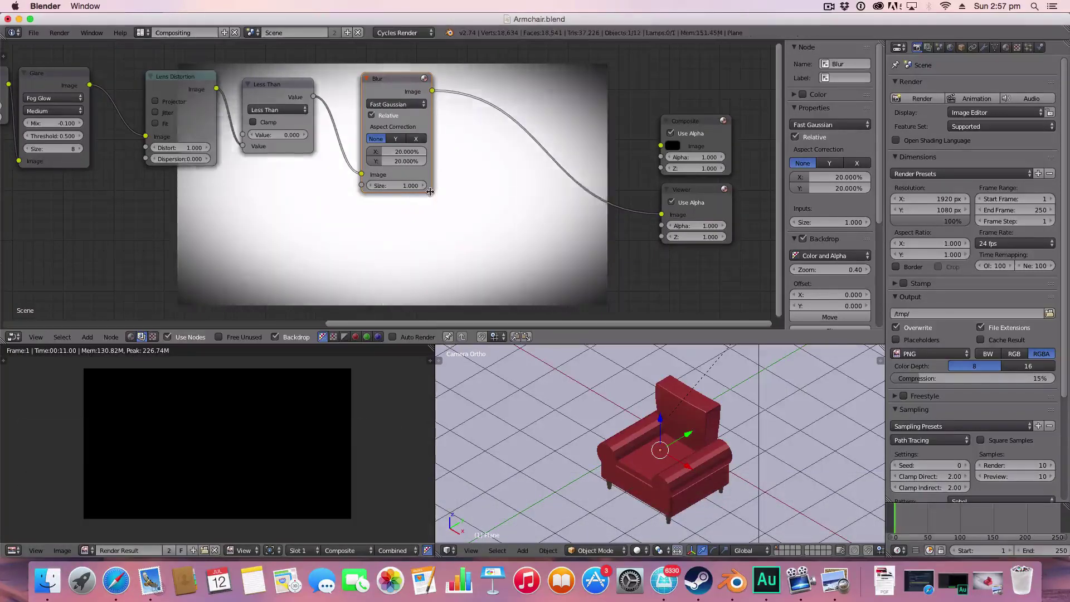
pyautogui.moveTo(393, 79); pyautogui.dragTo(374, 84)
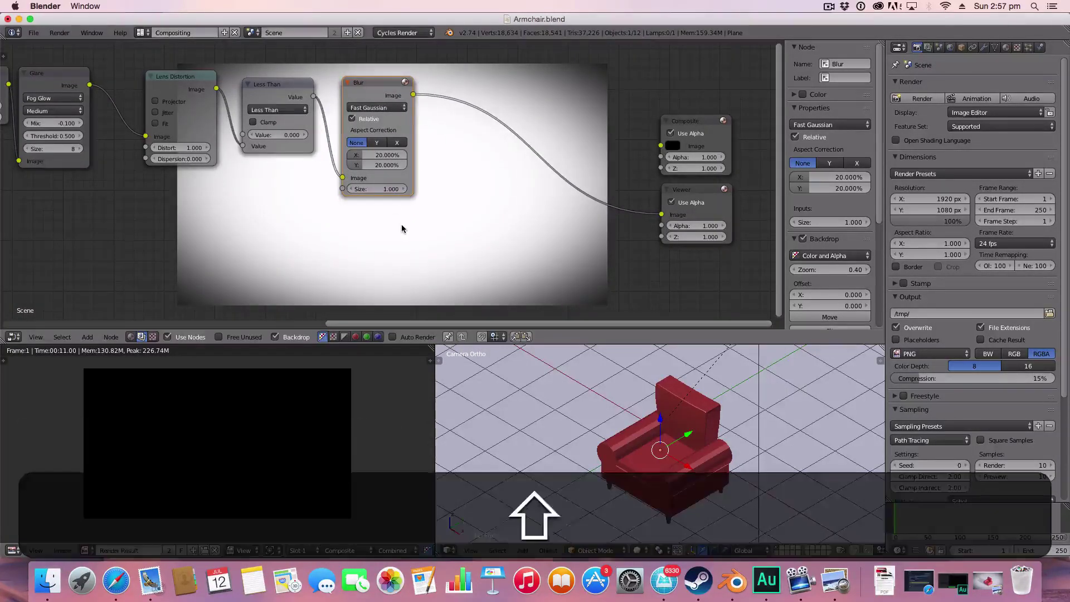
# - Insert a Mix node after Blur and set its blend mode to Multiply
pyautogui.hotkey('shift', 'a')
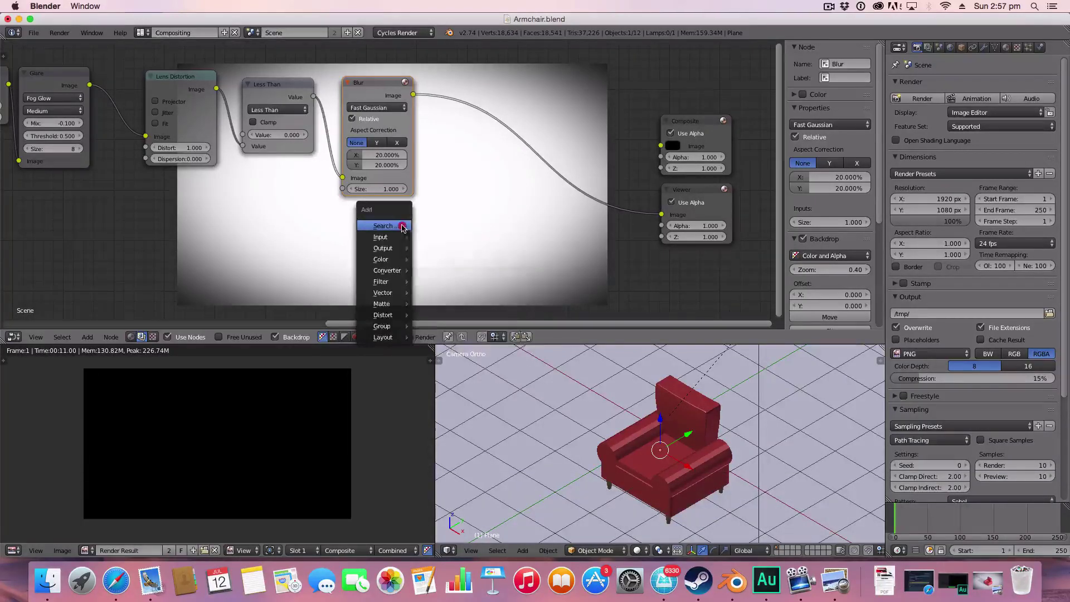
pyautogui.click(383, 226)
pyautogui.write('ad')
pyautogui.press('BackSpace')
pyautogui.press('BackSpace')
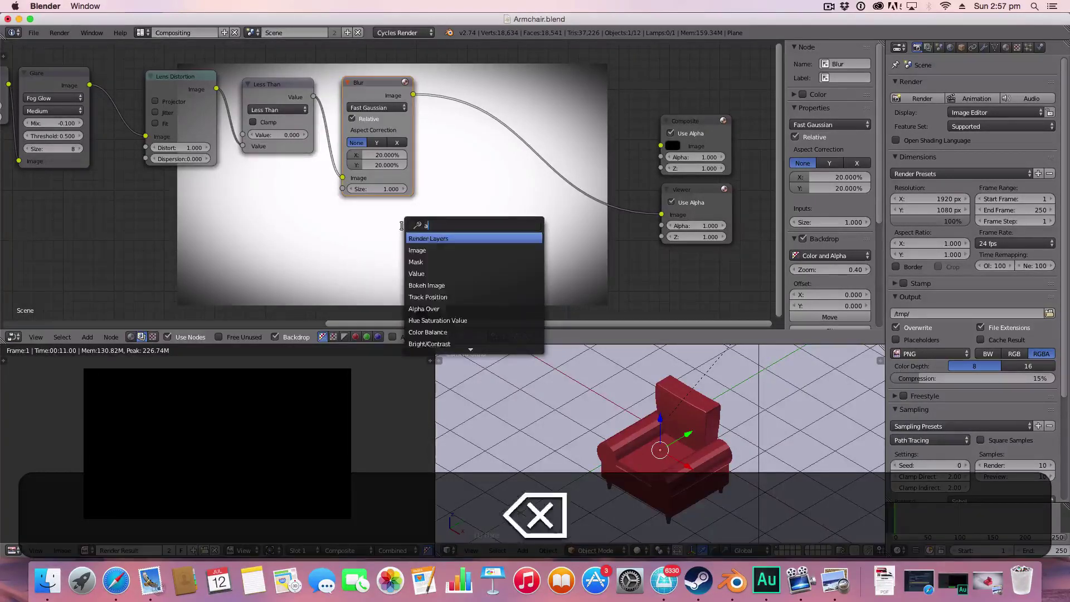
pyautogui.write('mix')
pyautogui.press('Return')
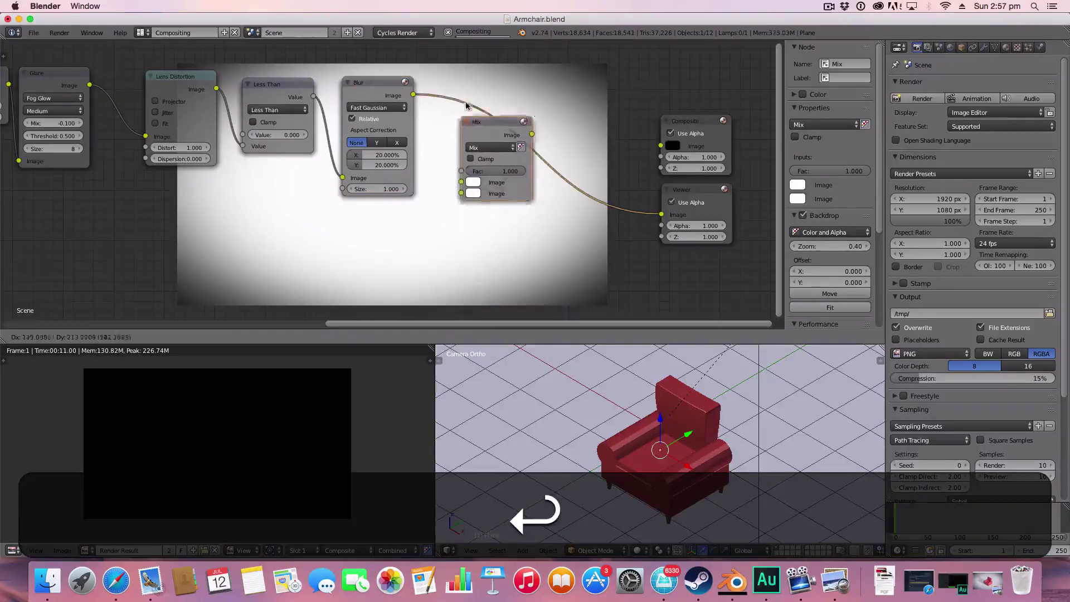
pyautogui.click(453, 81)
pyautogui.click(493, 108)
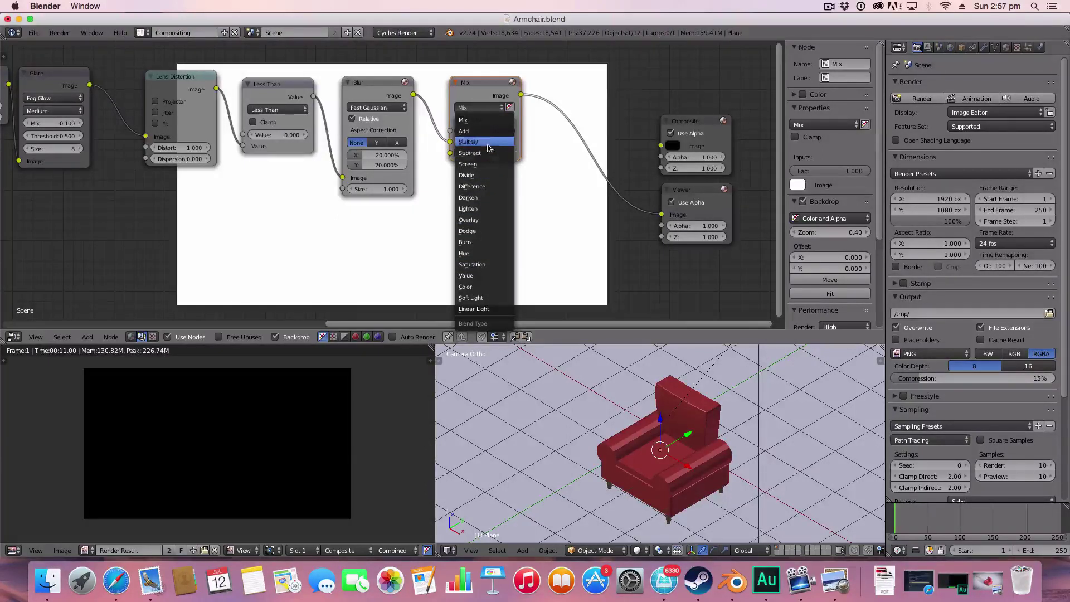
pyautogui.click(470, 142)
# - Feed the Glare Image output into the Multiply node's second input and tidy its position
pyautogui.moveTo(477, 84); pyautogui.dragTo(479, 87)
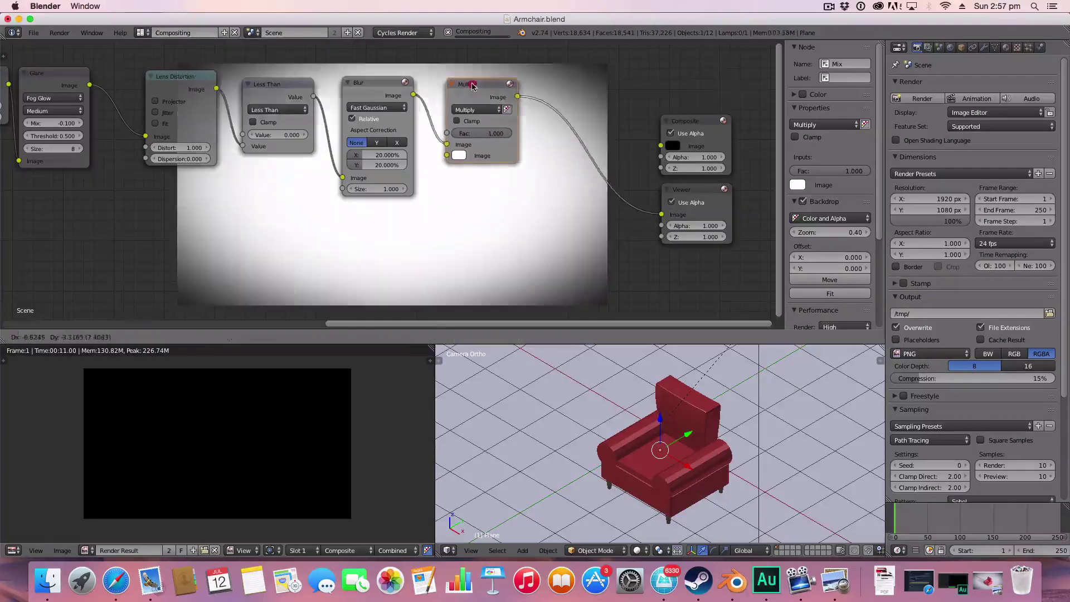
pyautogui.scroll(-2, 460, 215)
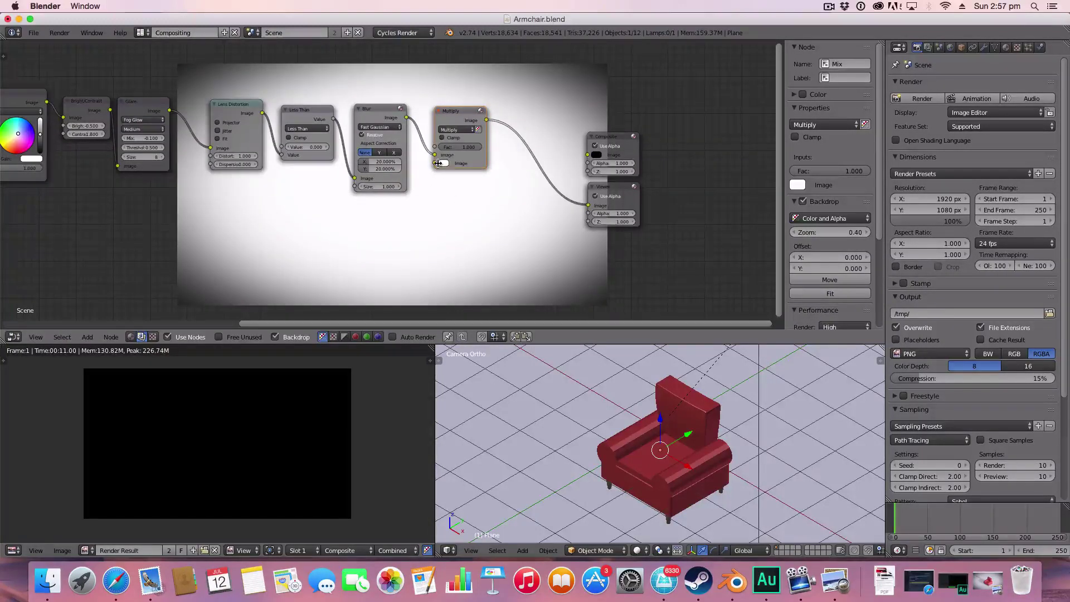
pyautogui.moveTo(435, 164); pyautogui.dragTo(170, 111)
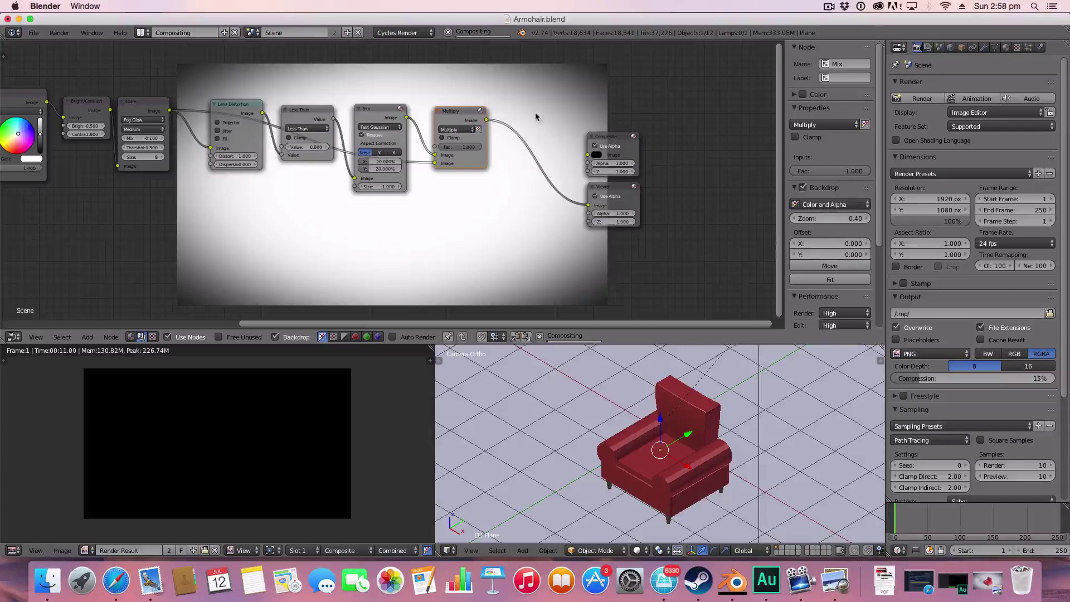
pyautogui.moveTo(466, 111); pyautogui.dragTo(441, 116)
pyautogui.scroll(2, 442, 116)
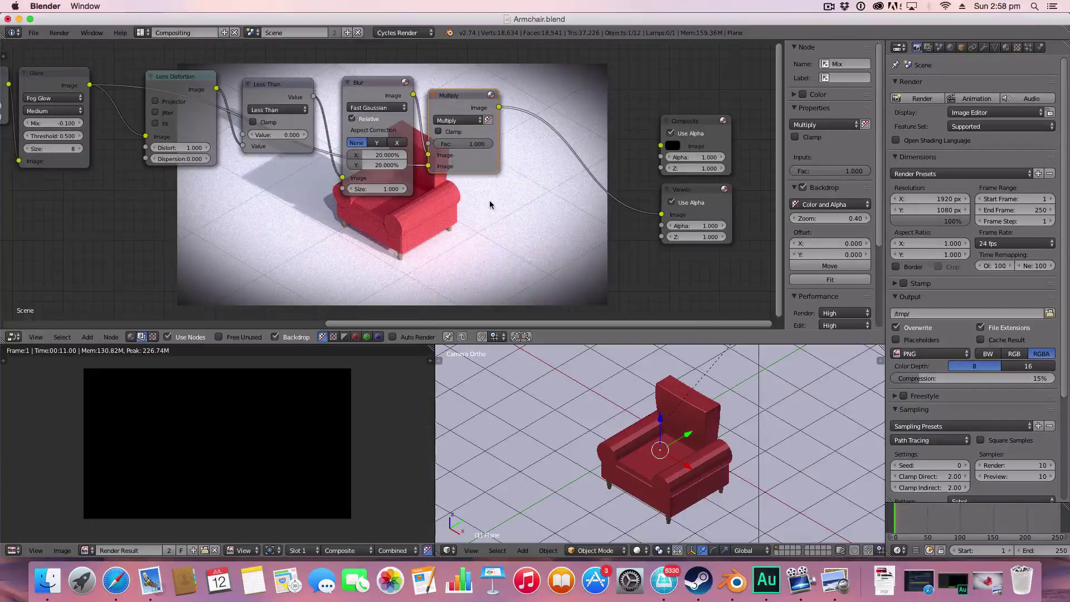
# - Insert a second Mix node set to Add between Multiply and Composite
pyautogui.press('shift')
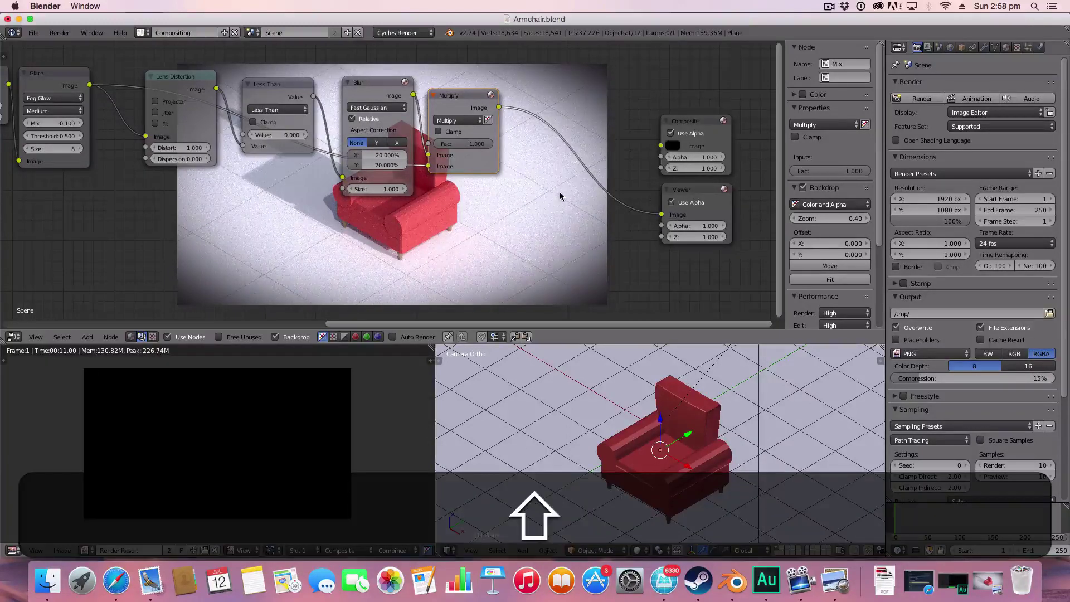
pyautogui.hotkey('shift', 'a')
pyautogui.click(560, 192)
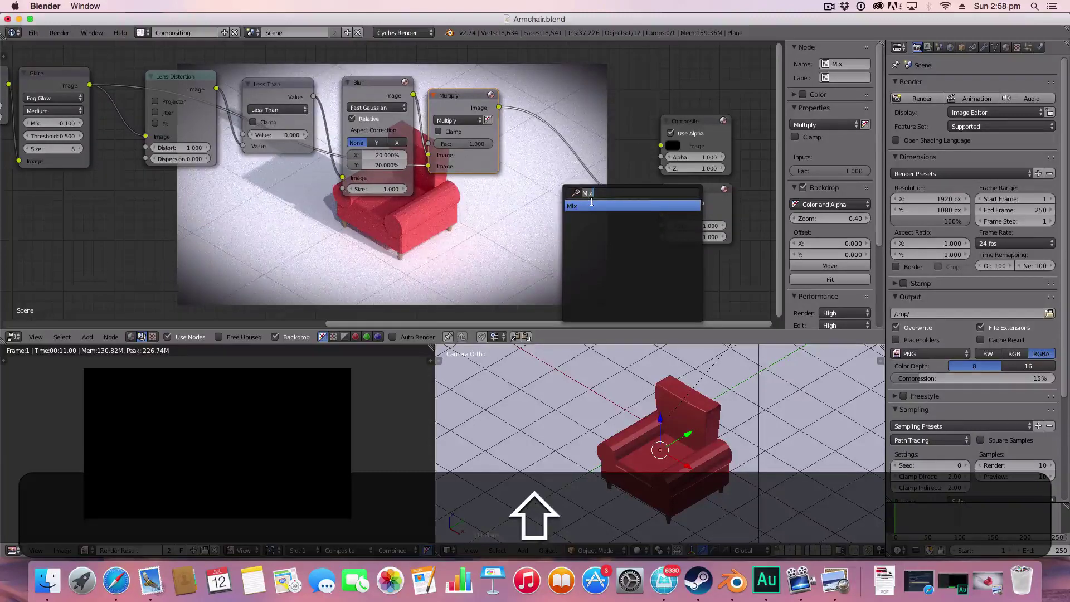
pyautogui.press('Return')
pyautogui.click(554, 86)
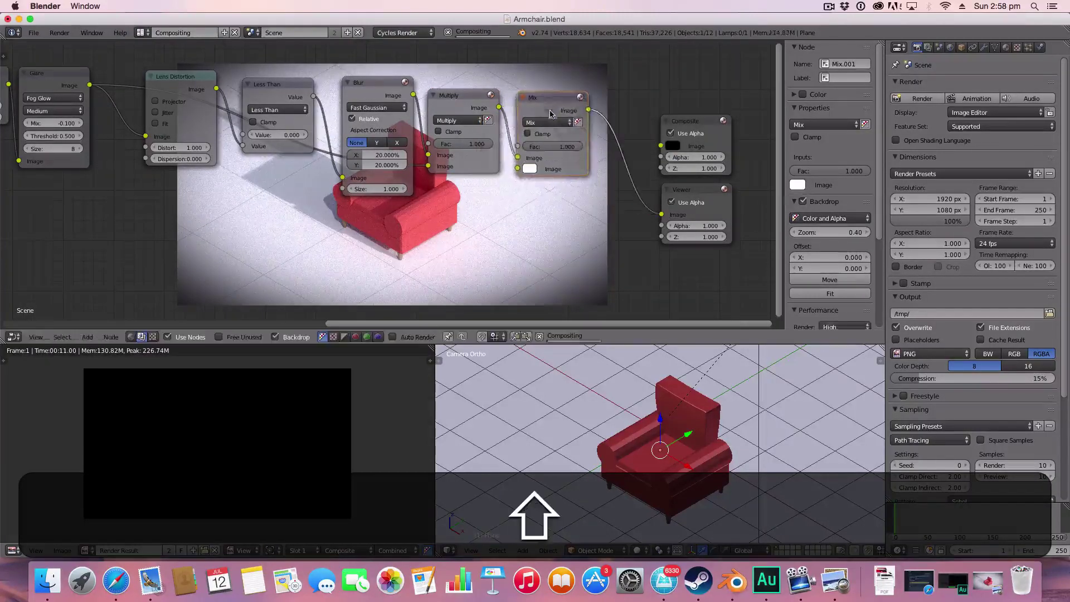
pyautogui.click(546, 122)
pyautogui.click(532, 146)
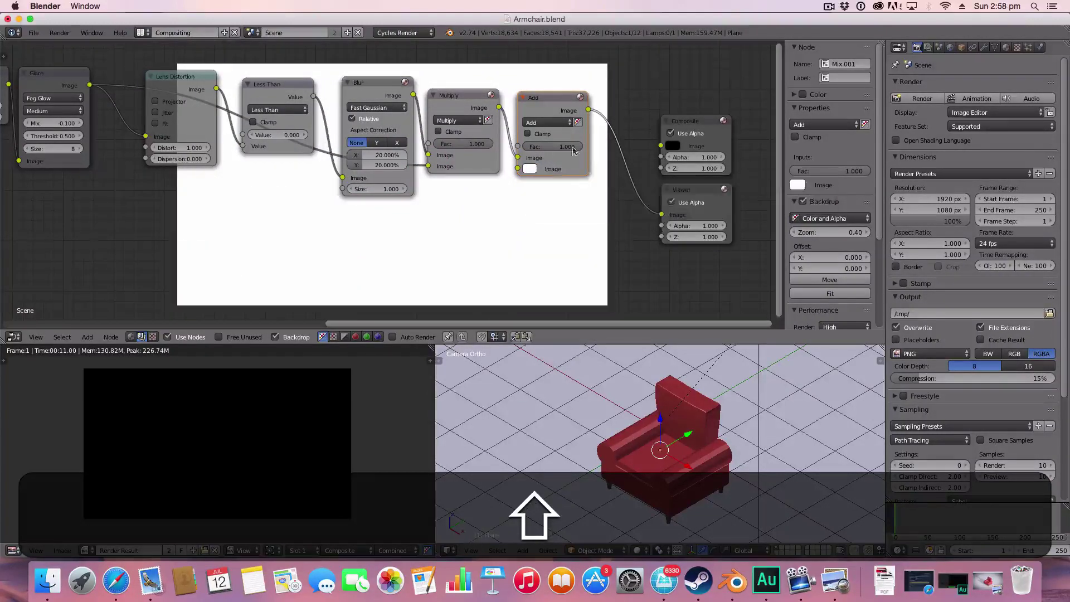
pyautogui.moveTo(589, 110); pyautogui.dragTo(668, 148)
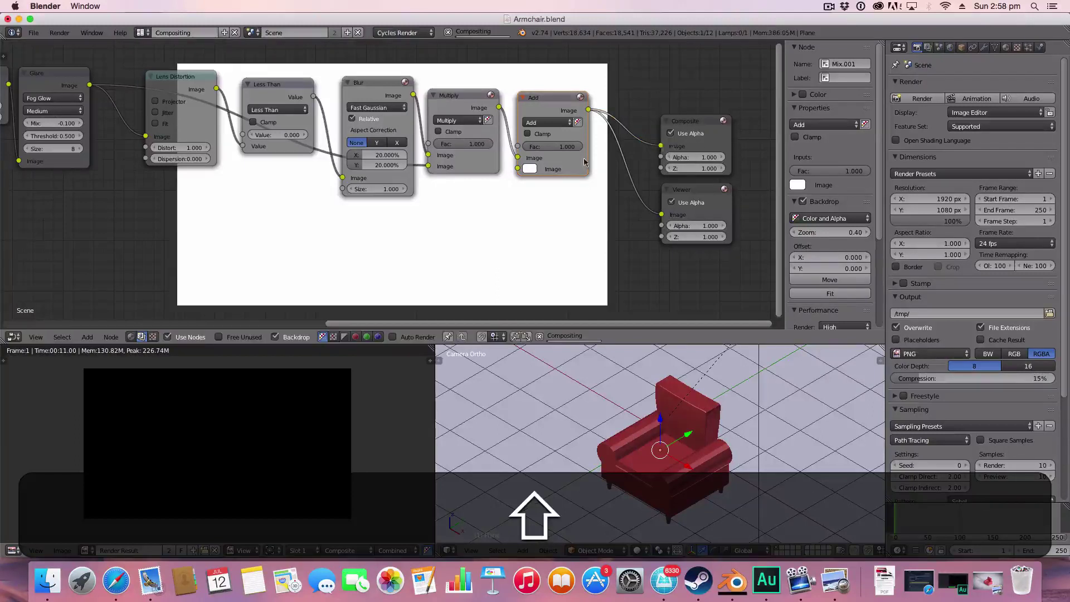
pyautogui.moveTo(551, 99); pyautogui.dragTo(561, 101)
# - Set the Add node's colour to dark navy 020263 and its factor to 0.045
pyautogui.click(540, 167)
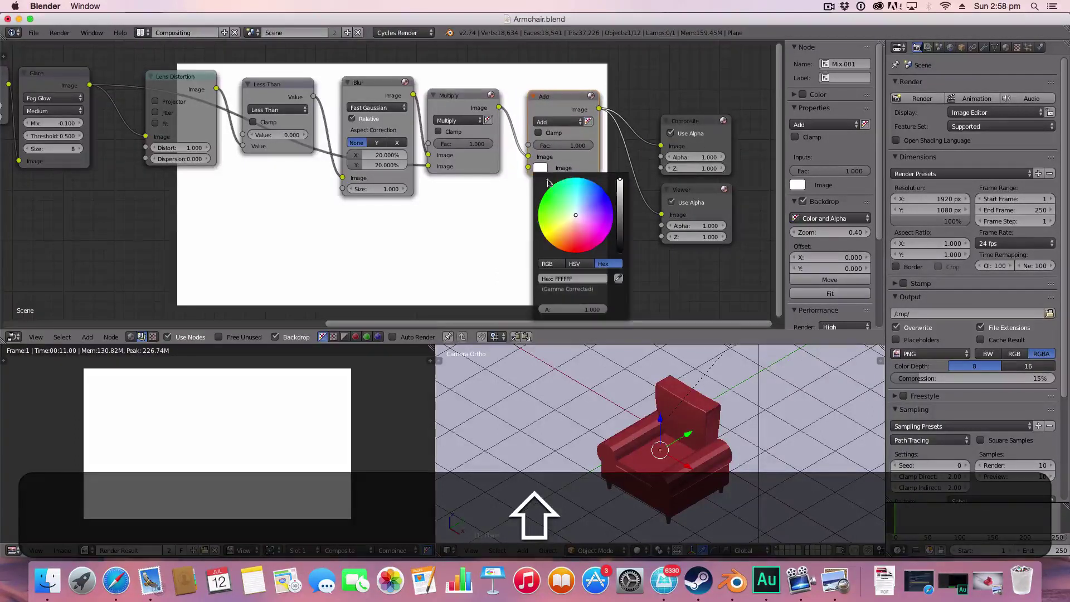
pyautogui.moveTo(587, 223)
pyautogui.mouseDown()
pyautogui.moveTo(586, 204)
pyautogui.moveTo(600, 205)
pyautogui.mouseUp()
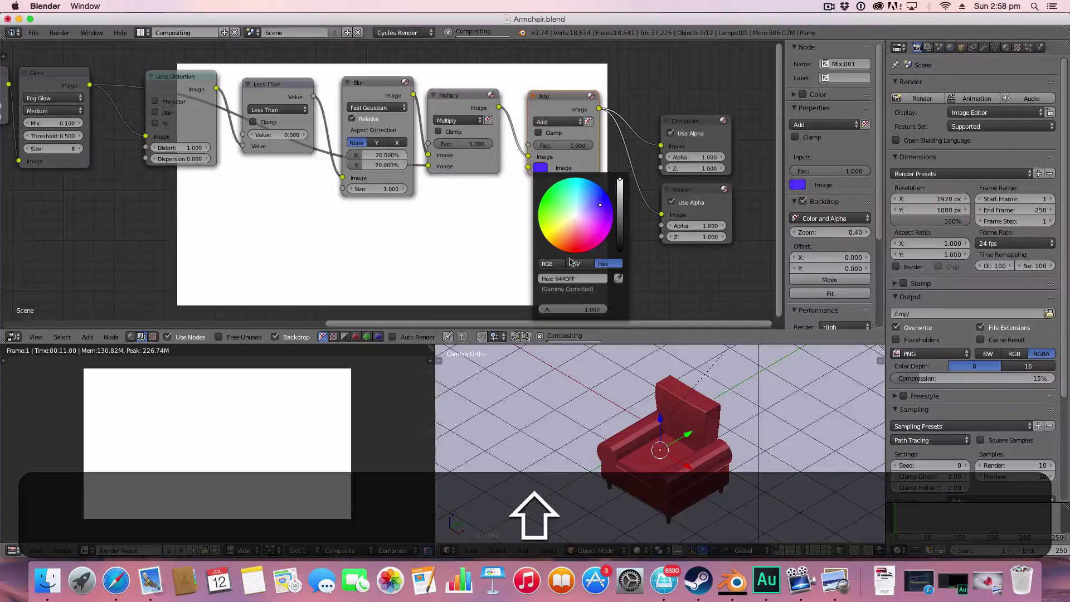
pyautogui.click(572, 278)
pyautogui.write('020263')
pyautogui.press('Return')
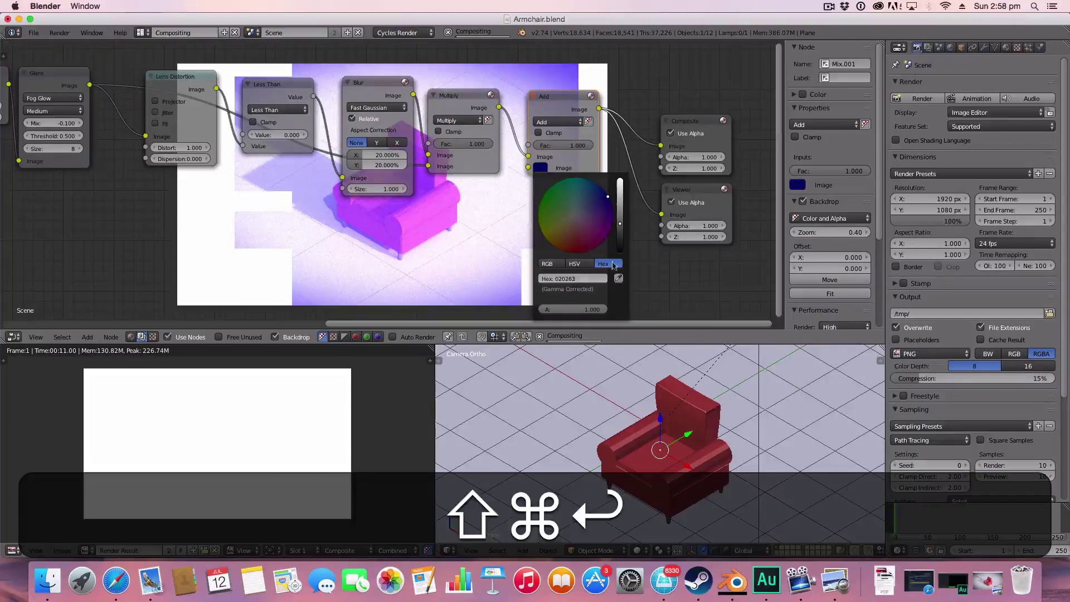
pyautogui.click(568, 146)
pyautogui.write('0.04')
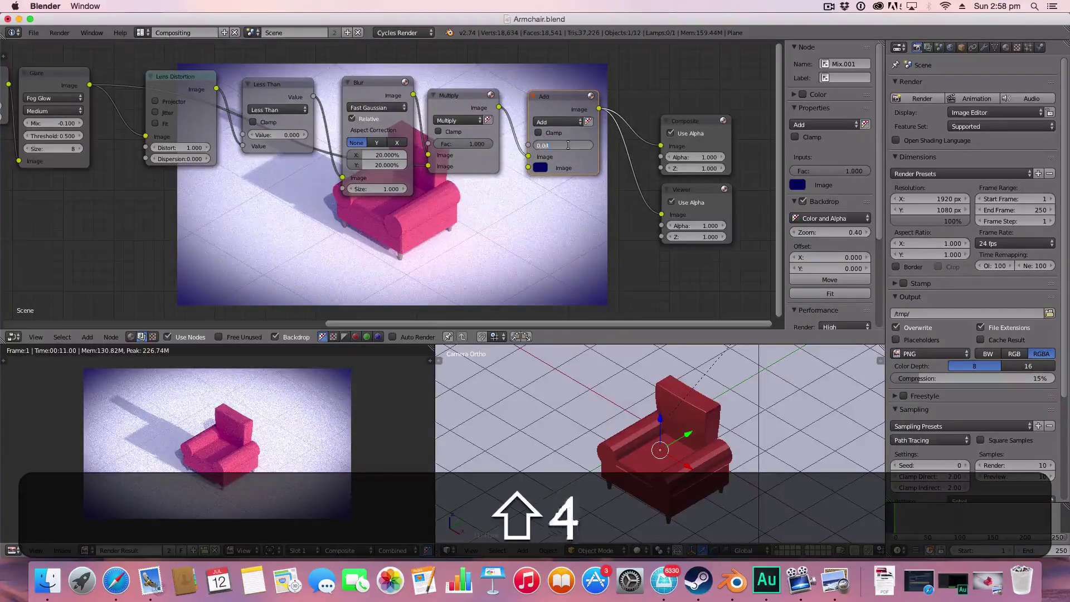
pyautogui.write('5')
pyautogui.press('Return')
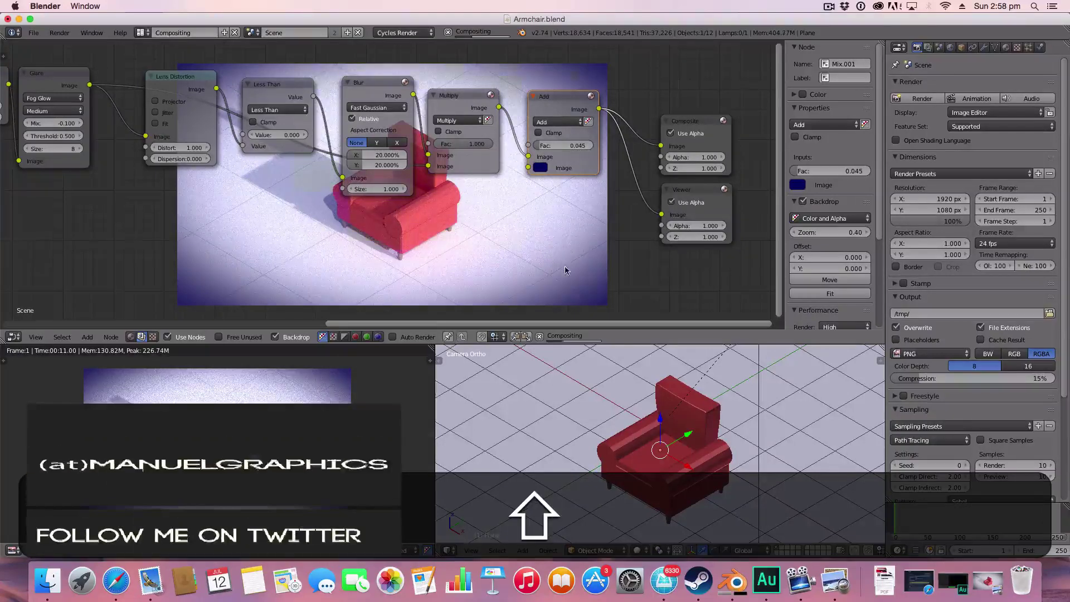